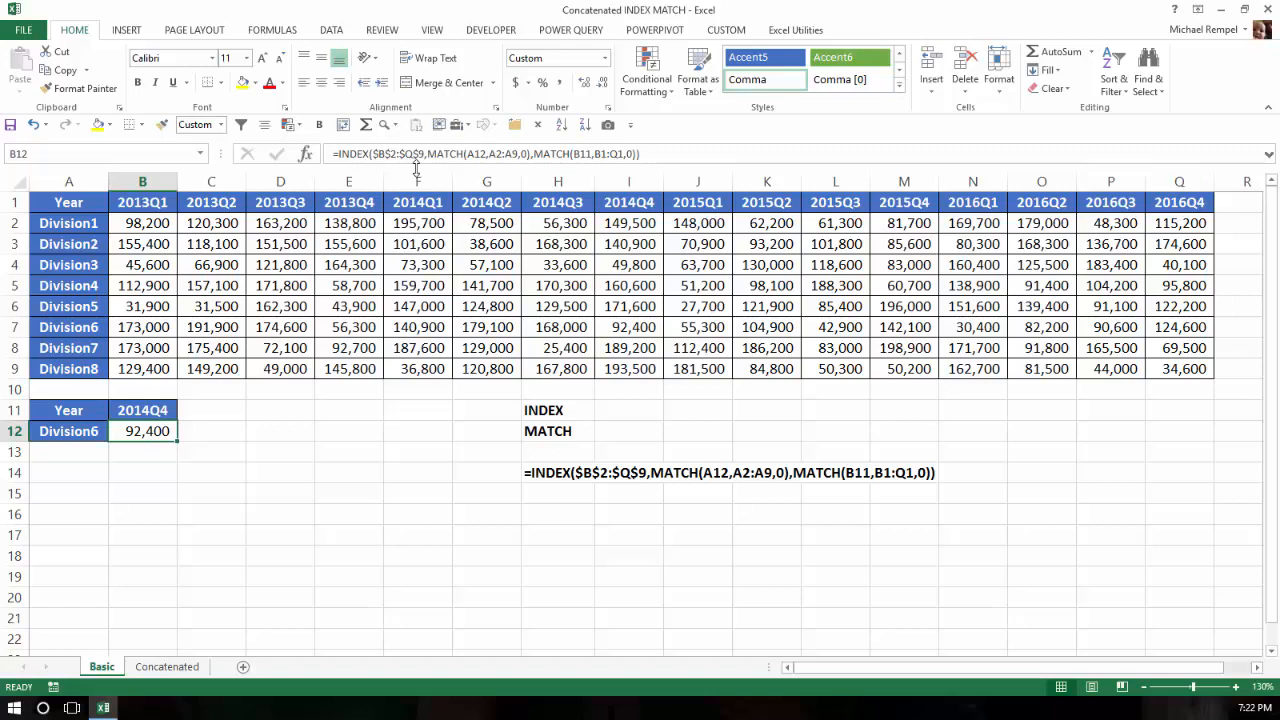
Review the quarterly values table and lookup formula, then choose Division2 as the lookup division
{"action": "left_click_drag", "start_coordinate": [148, 222], "coordinate": [1206, 369]}
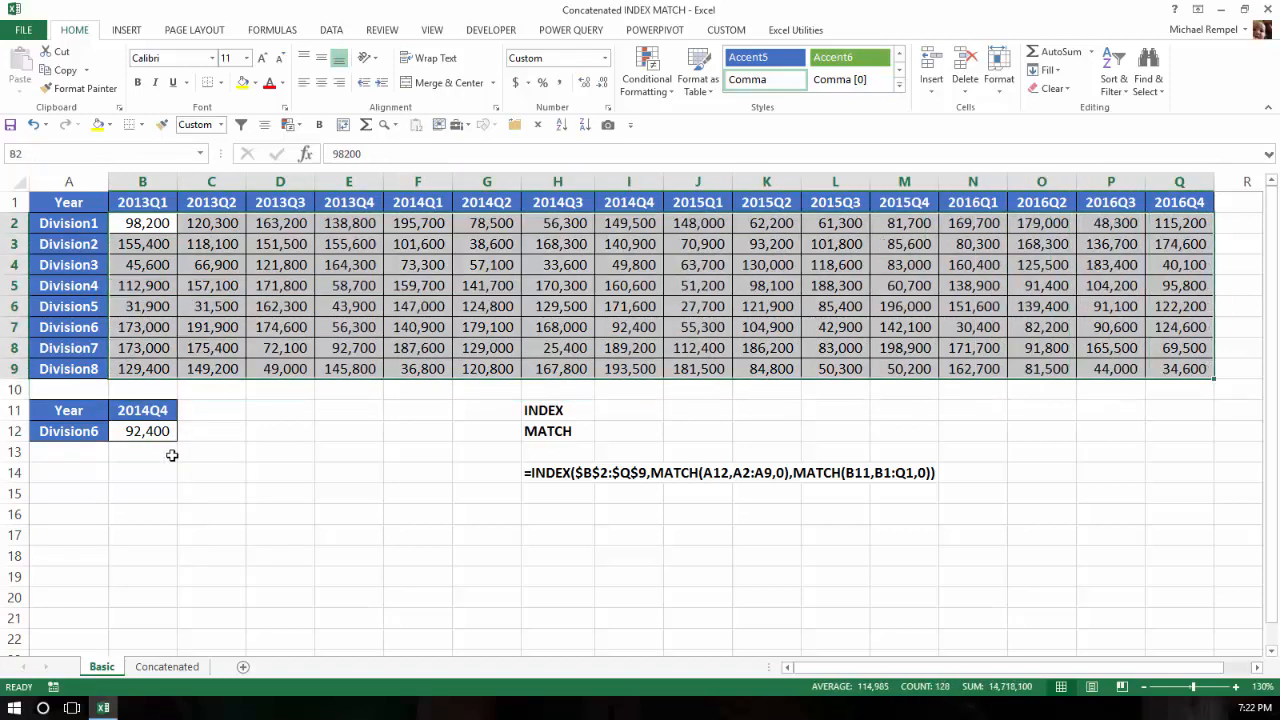
{"action": "left_click", "coordinate": [158, 432]}
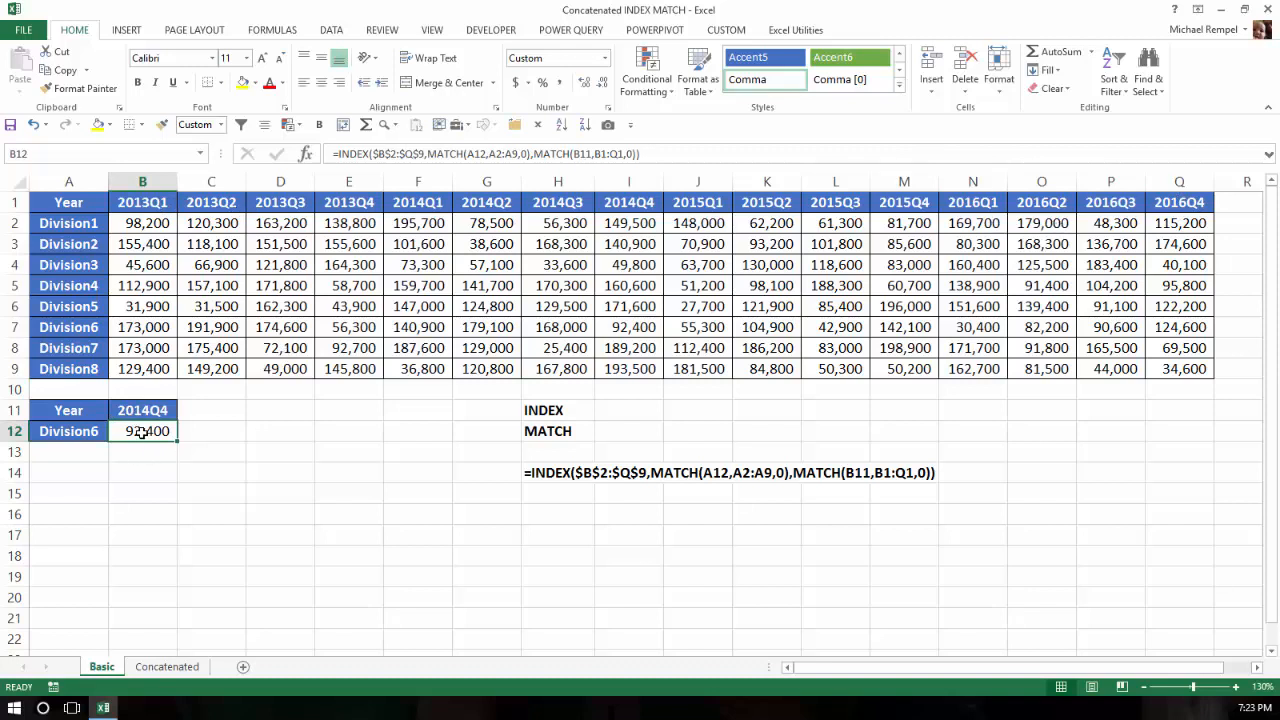
{"action": "left_click", "coordinate": [80, 431]}
{"action": "left_click", "coordinate": [117, 432]}
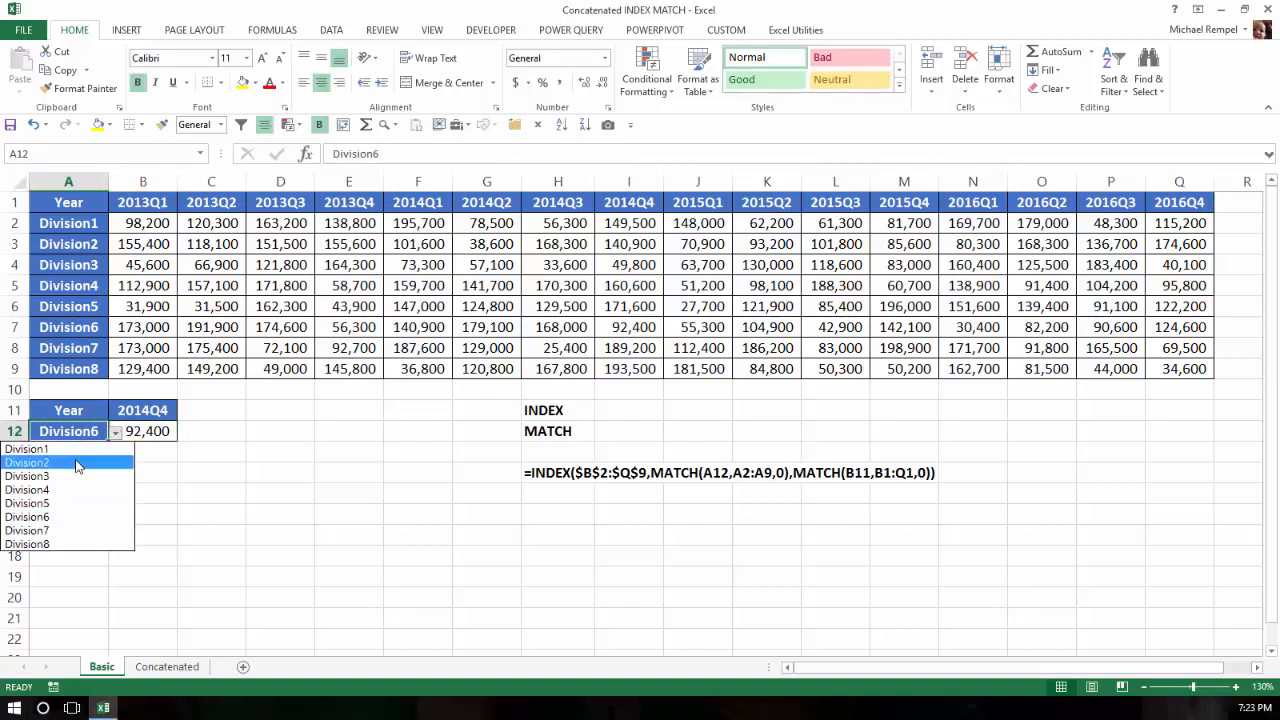
{"action": "left_click", "coordinate": [78, 466]}
Choose 2015Q2 as the lookup quarter so it returns 93,200, then go to the Concatenated sheet
{"action": "left_click", "coordinate": [156, 407]}
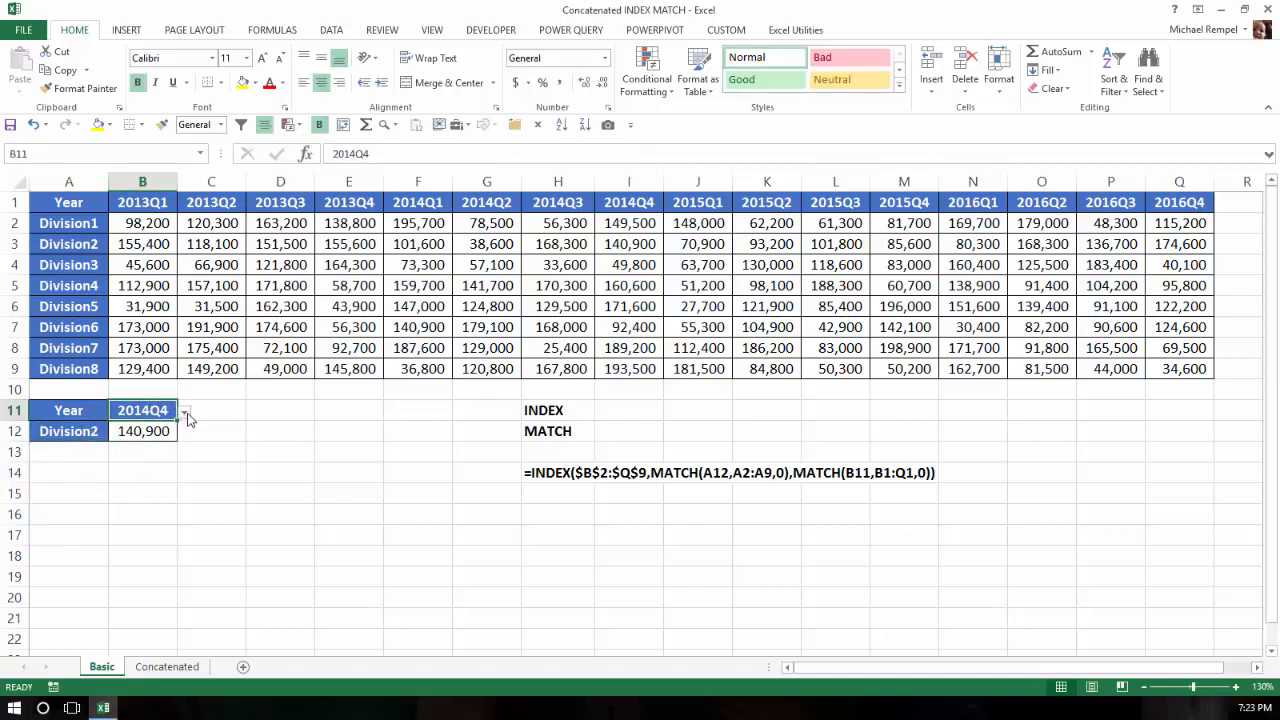
{"action": "left_click", "coordinate": [185, 412]}
{"action": "left_click", "coordinate": [148, 452]}
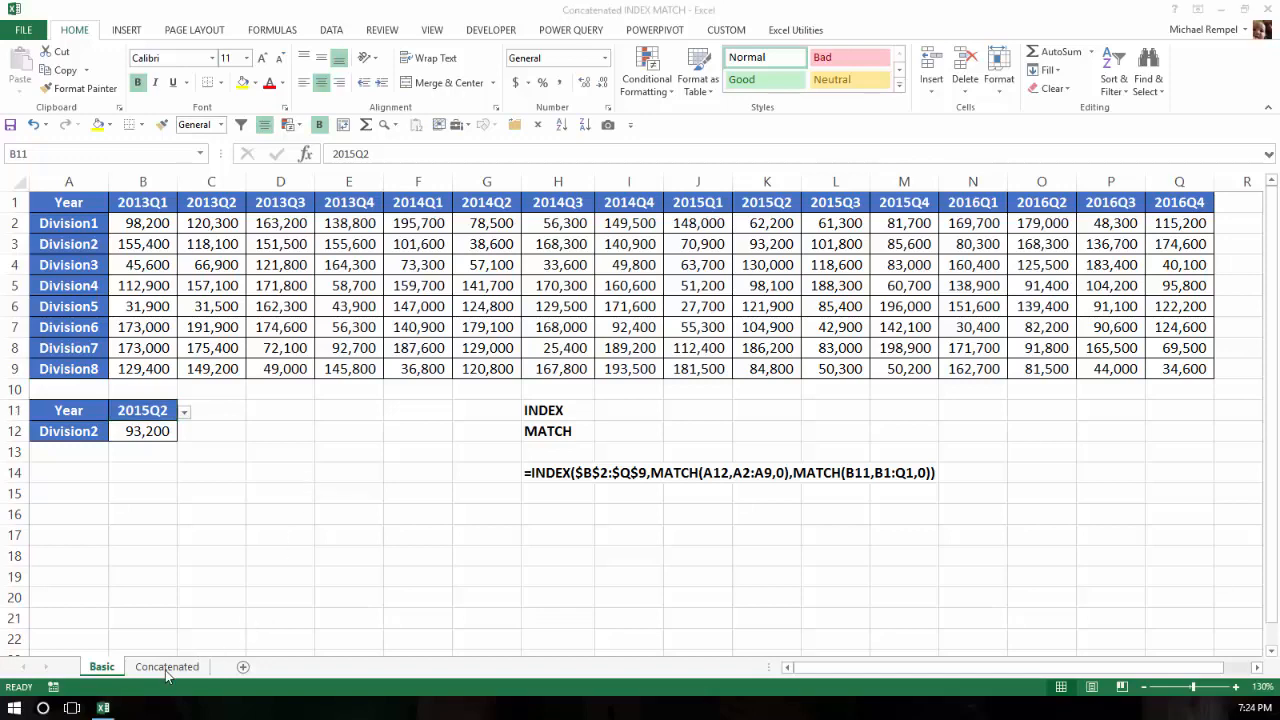
{"action": "left_click", "coordinate": [167, 667]}
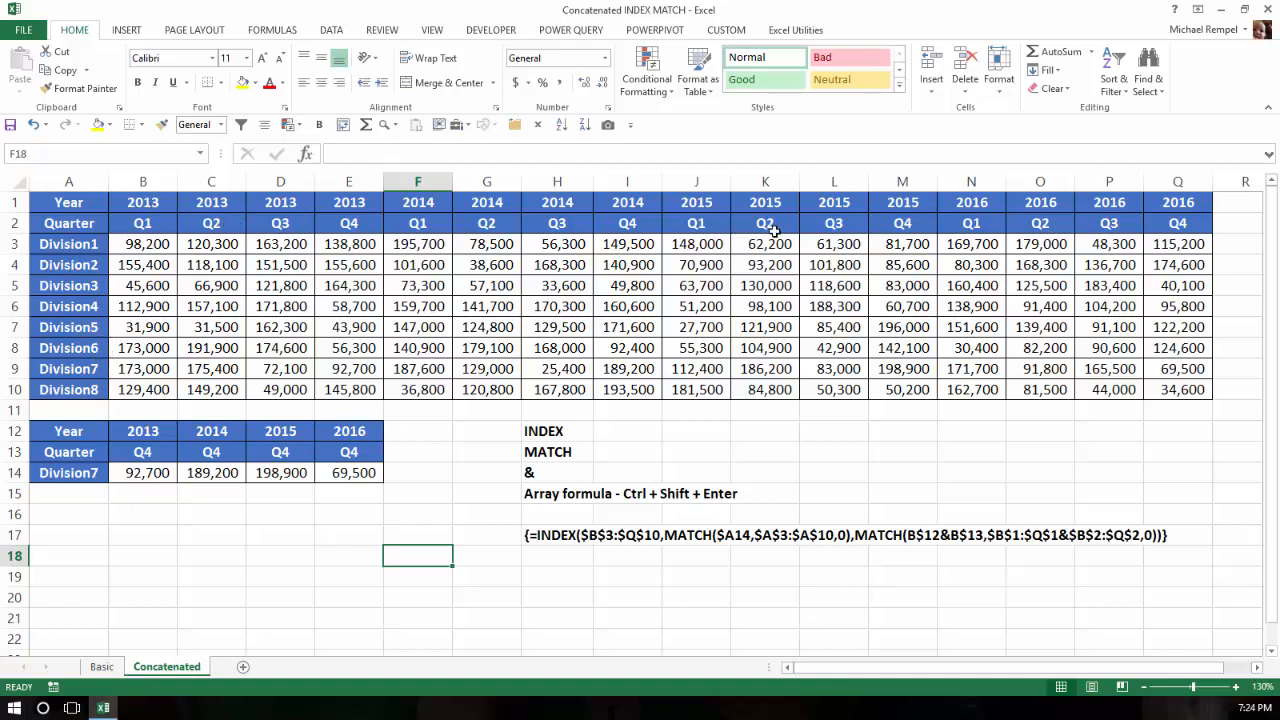
Check the Division7 and 2013 criteria and the array formula in the first result cell
{"action": "left_click", "coordinate": [91, 476]}
{"action": "left_click", "coordinate": [118, 478]}
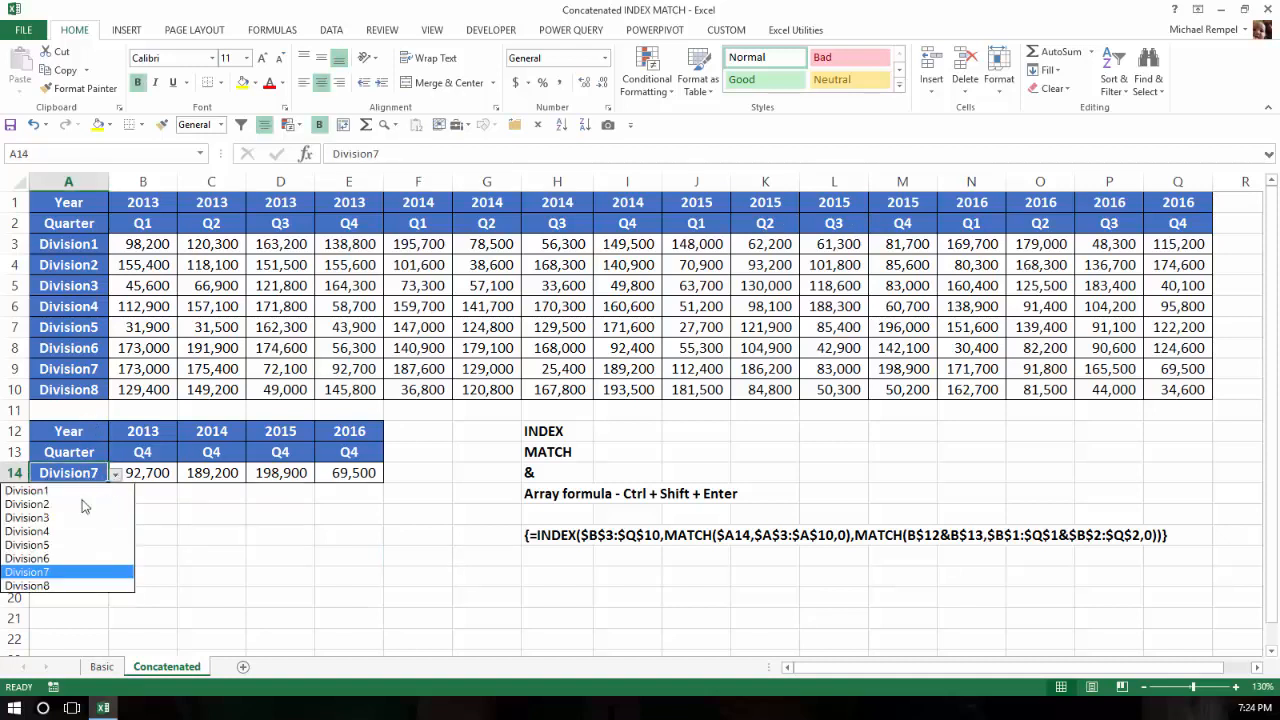
{"action": "left_click", "coordinate": [185, 540]}
{"action": "left_click", "coordinate": [150, 432]}
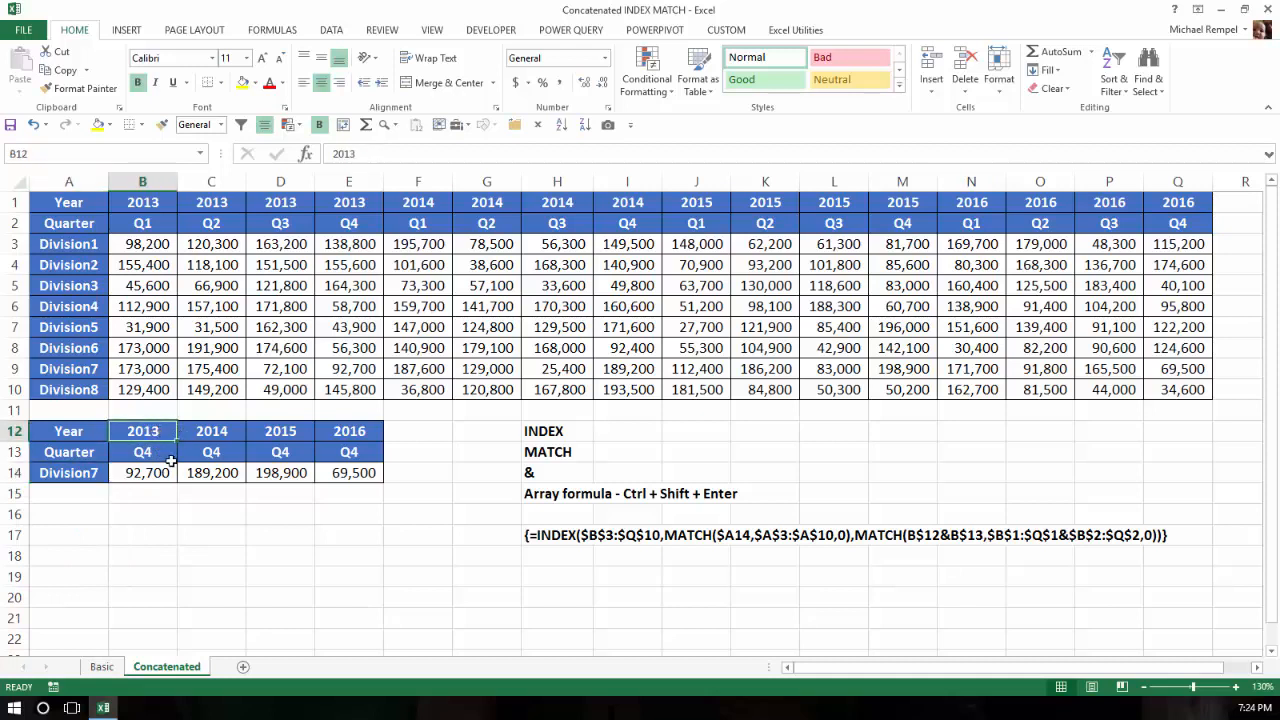
{"action": "left_click", "coordinate": [154, 474]}
Switch the quarter criterion to Q2, giving 175,400, 129,000, 186,200 and 91,800
{"action": "left_click", "coordinate": [160, 450]}
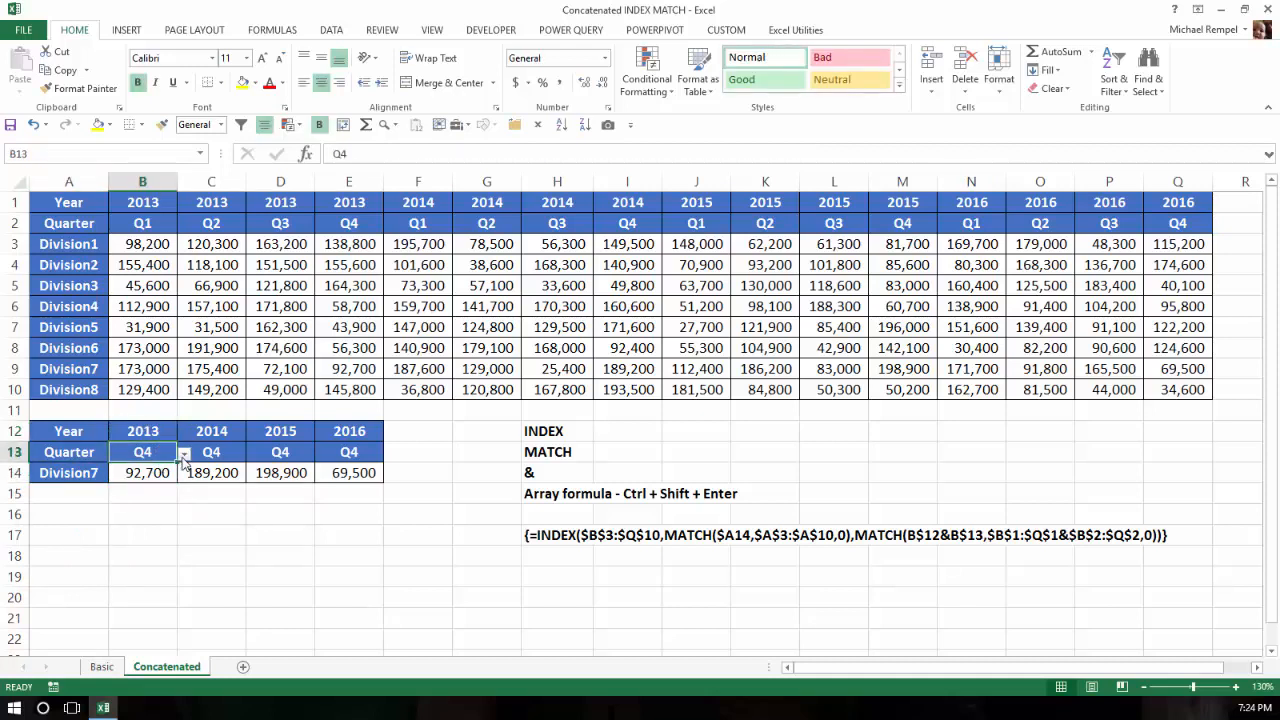
{"action": "left_click", "coordinate": [184, 455]}
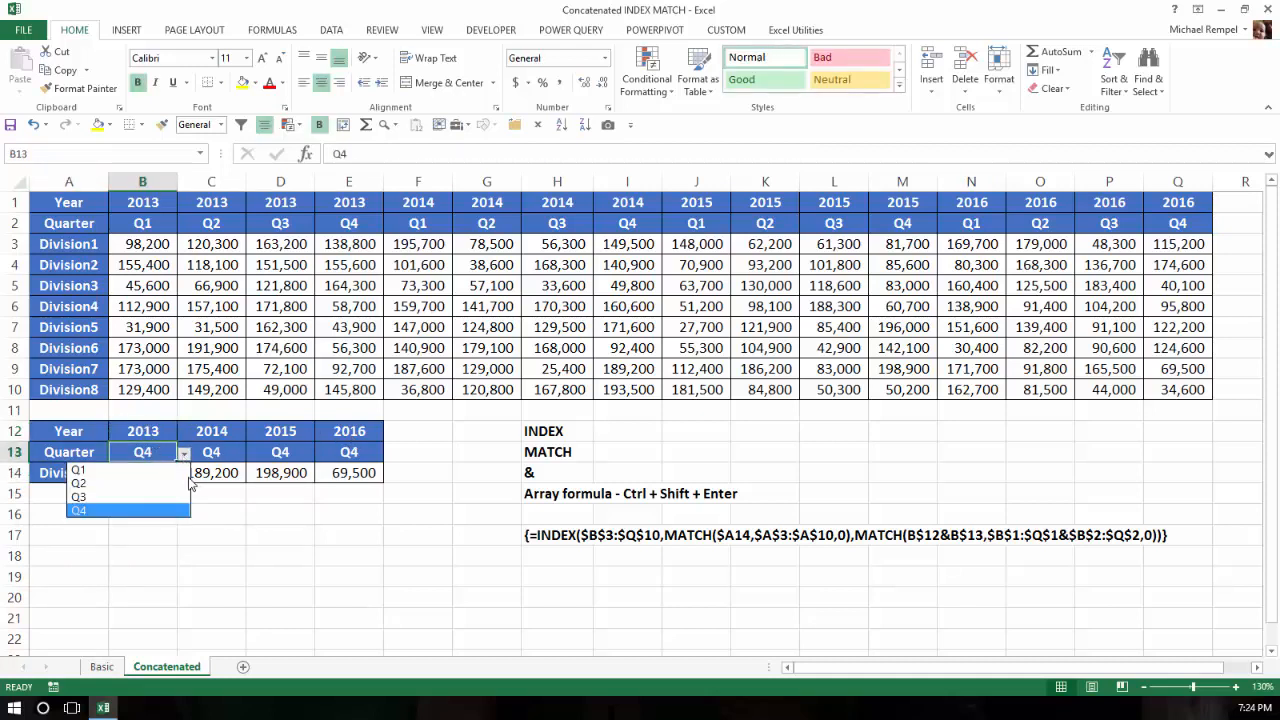
{"action": "left_click", "coordinate": [142, 483]}
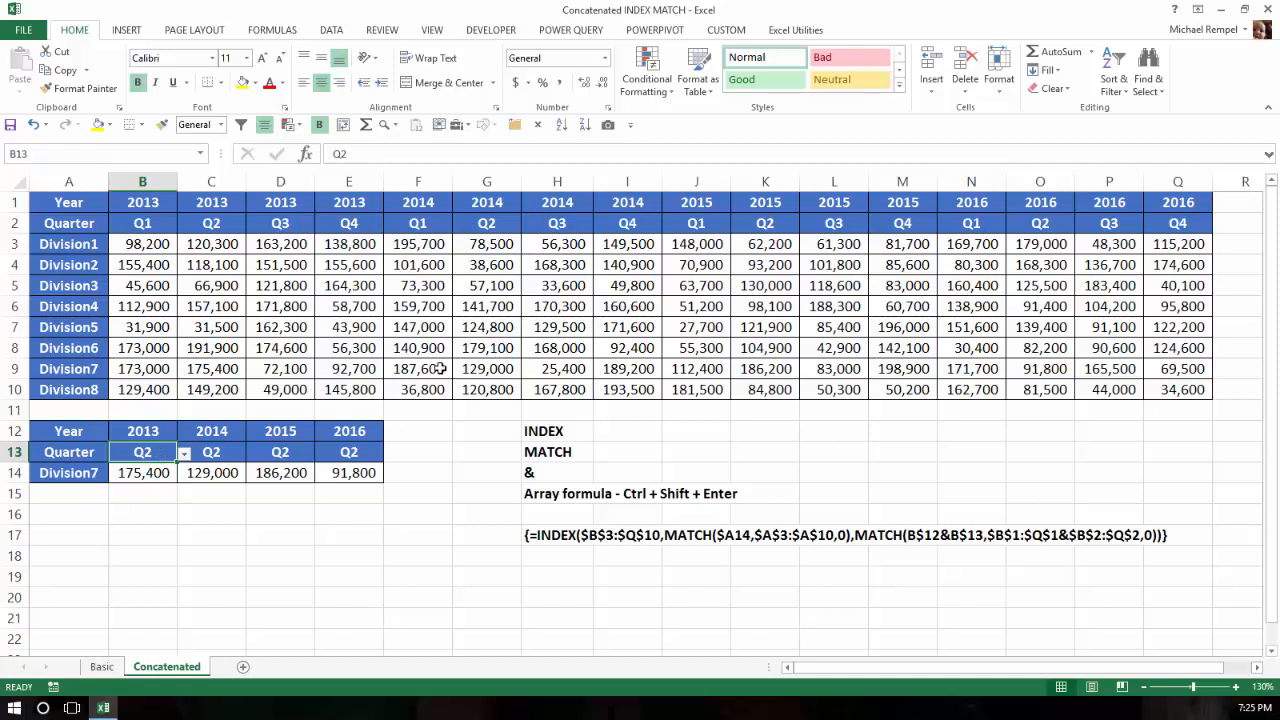
Set the quarter criterion back to Q1, so Division7 returns 173,000, 187,600, 112,400 and 171,700
{"action": "left_click", "coordinate": [228, 451]}
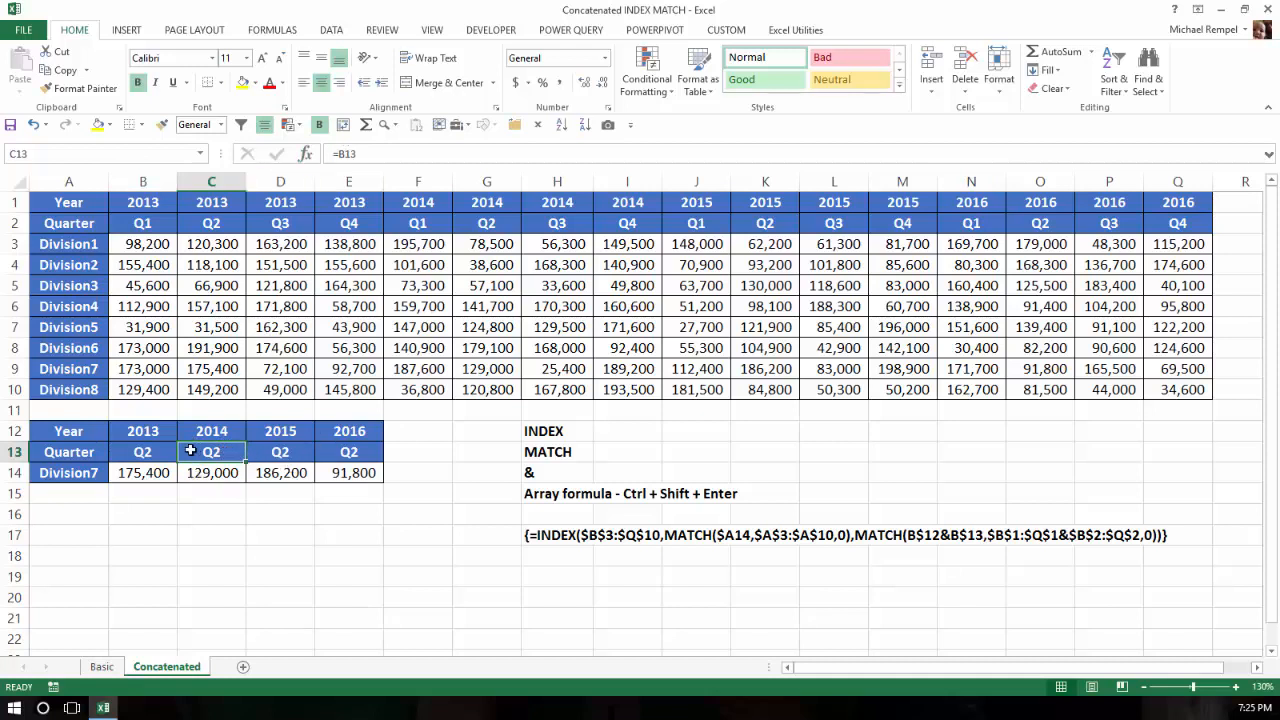
{"action": "left_click", "coordinate": [168, 452]}
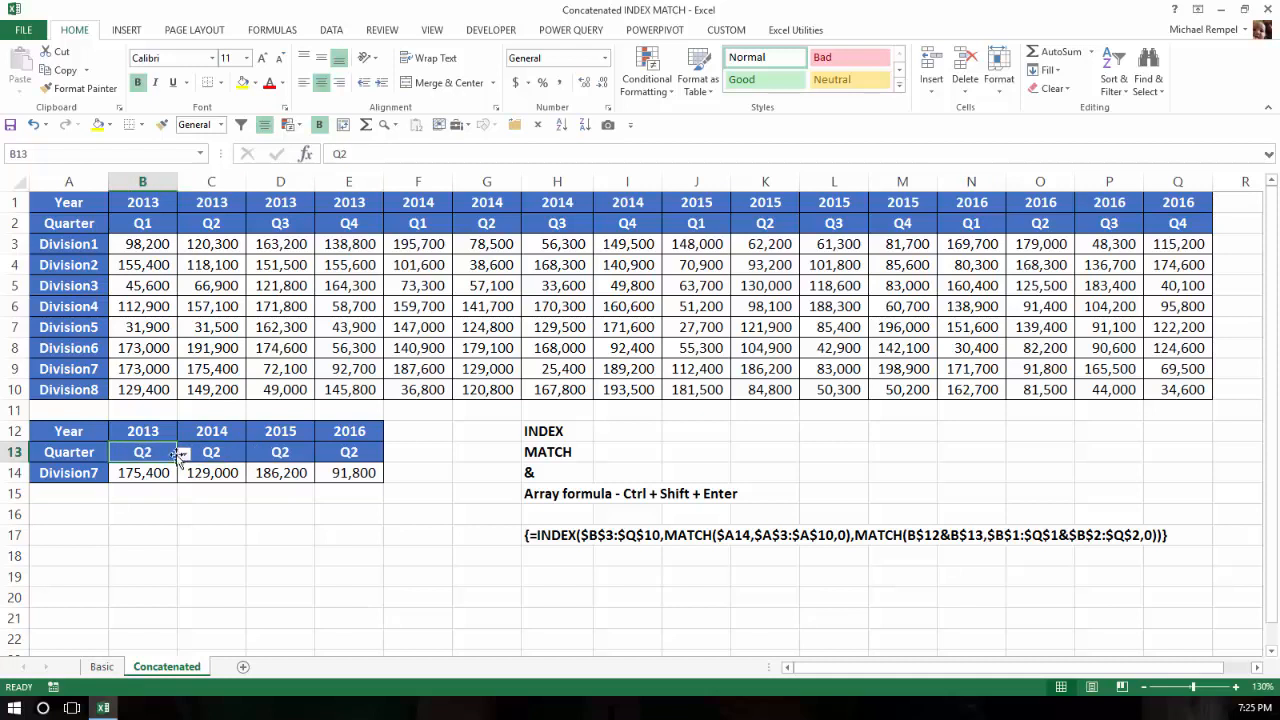
{"action": "left_click", "coordinate": [184, 453]}
{"action": "left_click", "coordinate": [140, 470]}
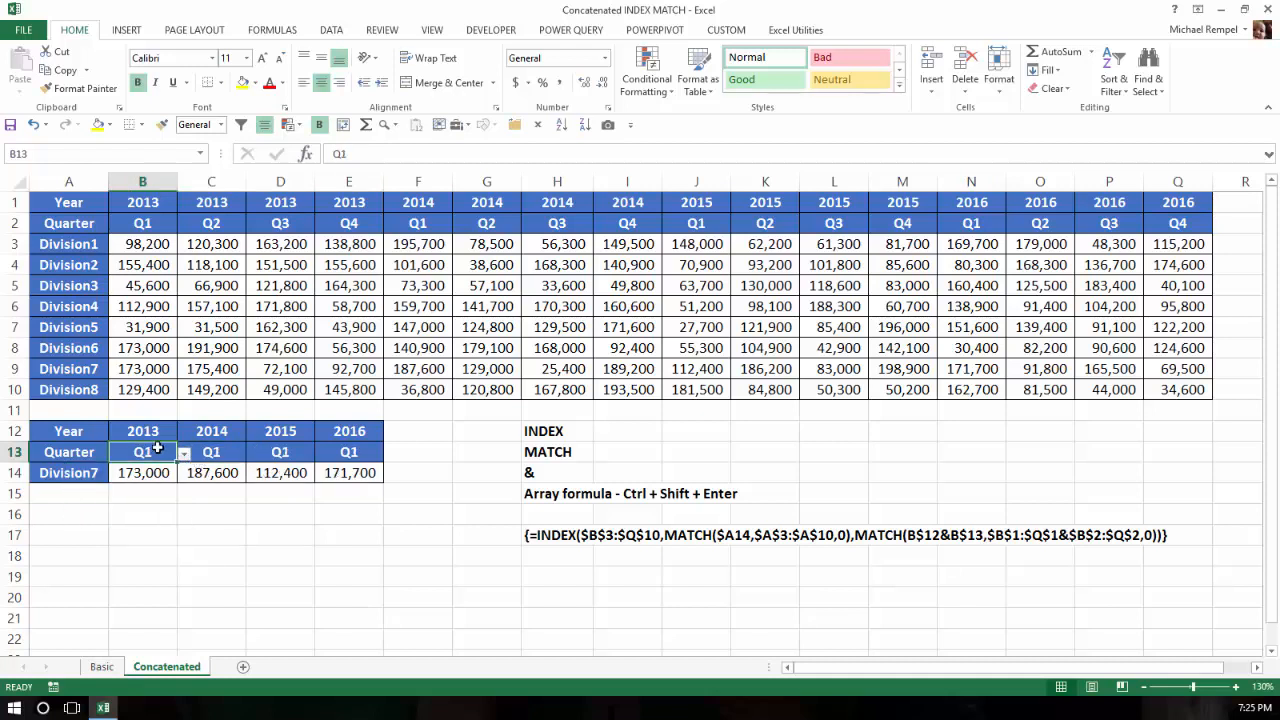
Highlight the four Division7 results, the year and quarter criteria, and the quarterly values table
{"action": "left_click", "coordinate": [224, 534]}
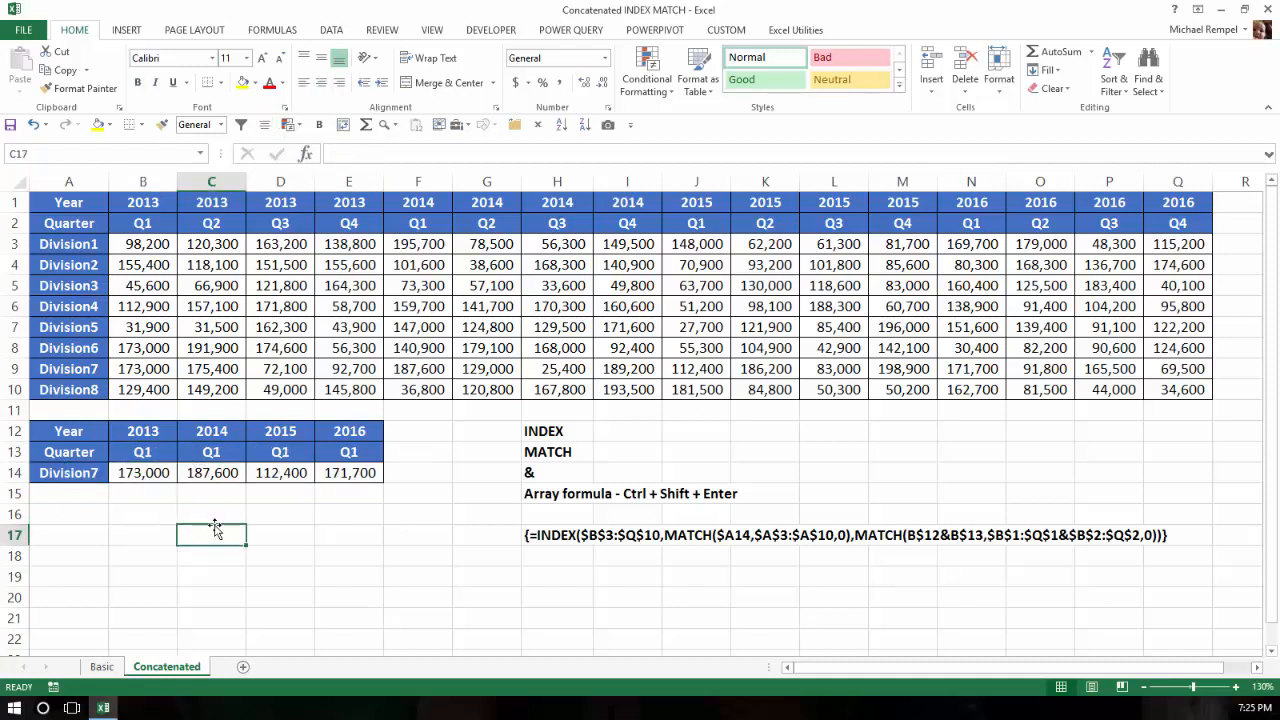
{"action": "left_click_drag", "start_coordinate": [146, 482], "coordinate": [345, 485]}
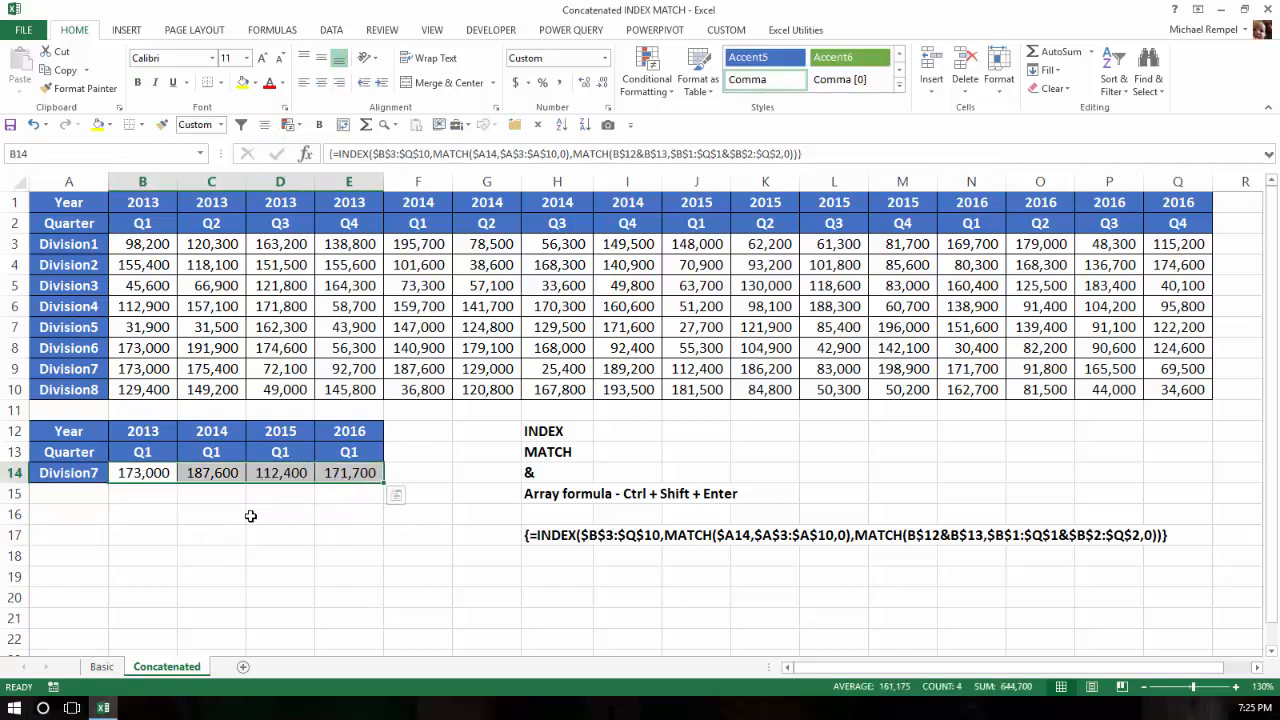
{"action": "left_click", "coordinate": [251, 514]}
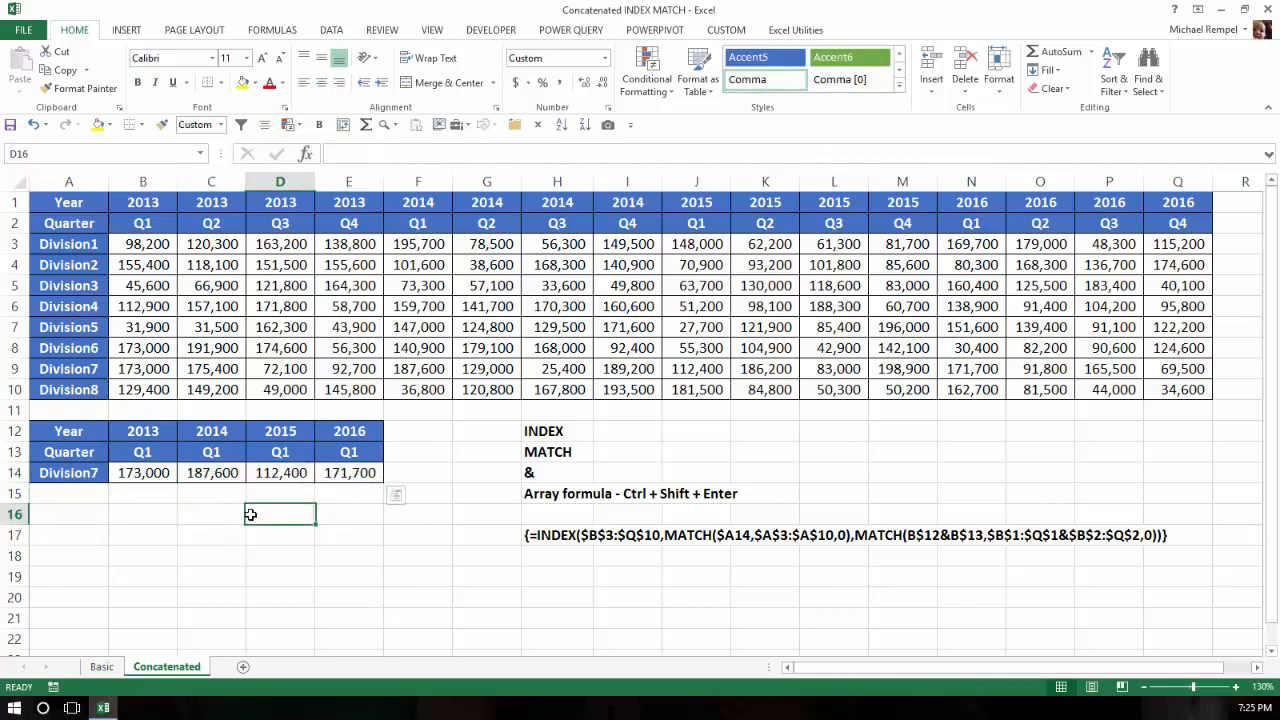
{"action": "left_click", "coordinate": [153, 430]}
{"action": "left_click", "coordinate": [148, 451]}
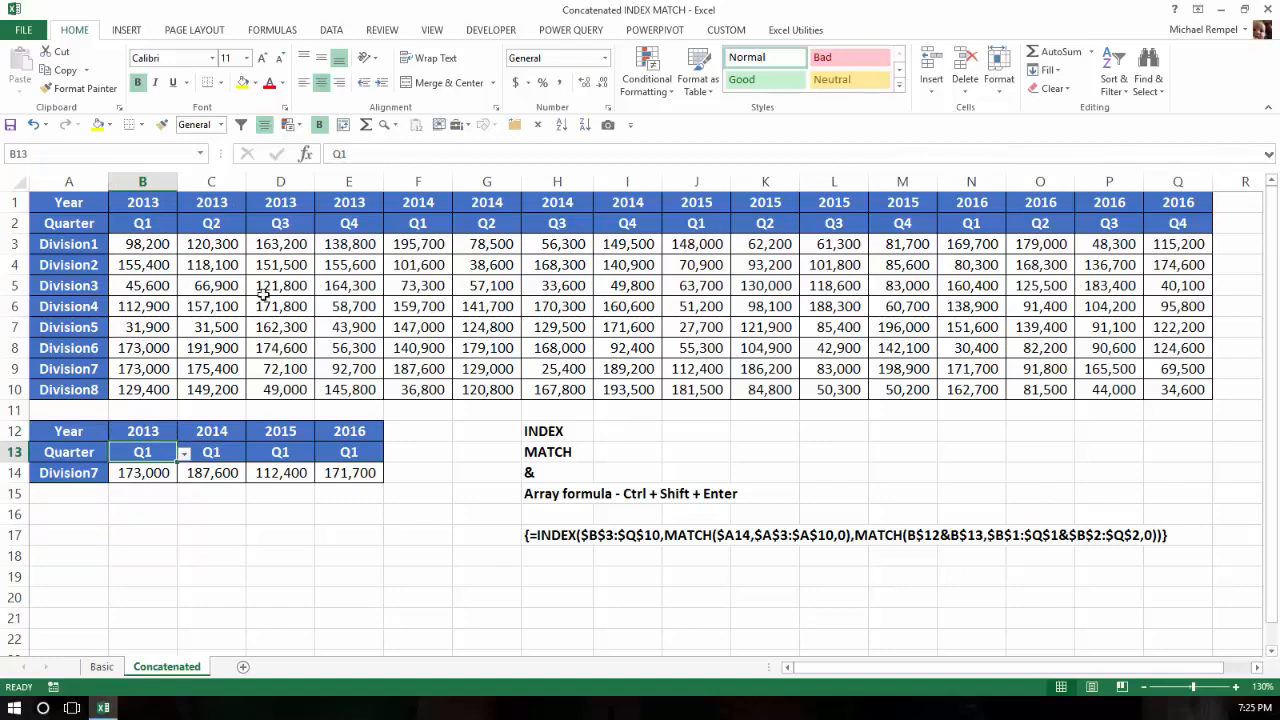
{"action": "left_click_drag", "start_coordinate": [140, 248], "coordinate": [1157, 393]}
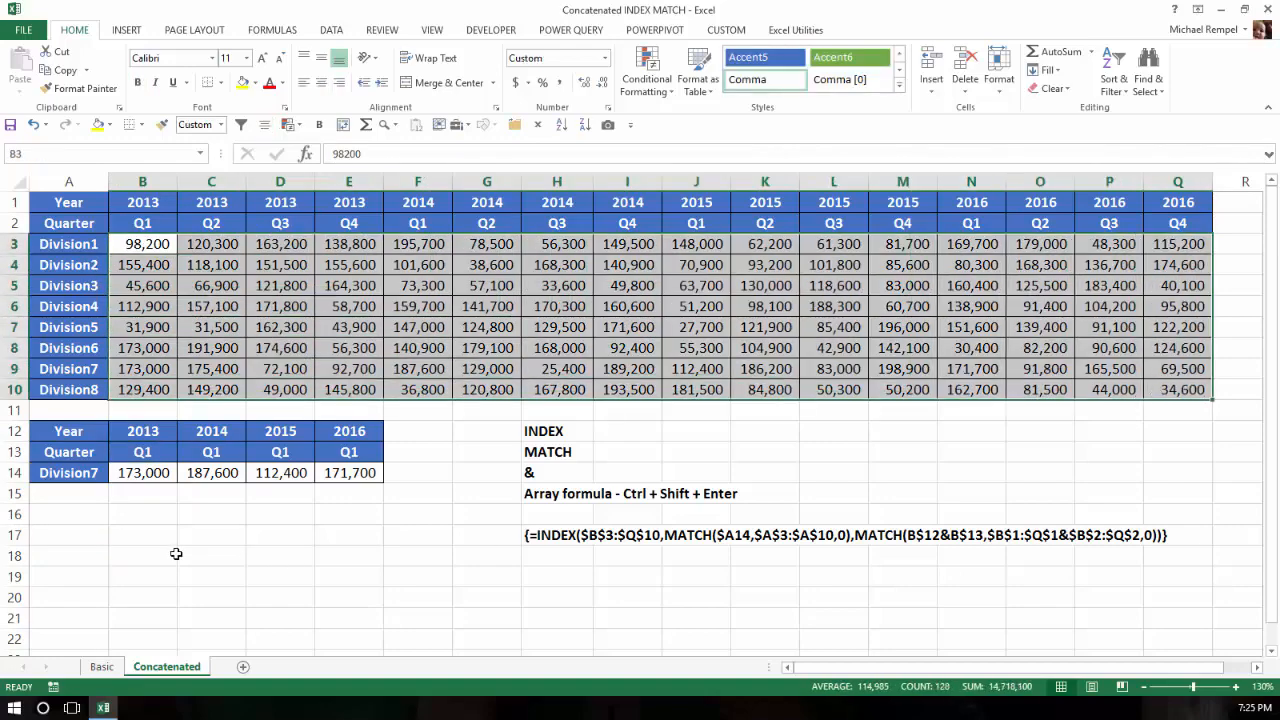
{"action": "left_click", "coordinate": [174, 554]}
{"action": "left_click", "coordinate": [143, 472]}
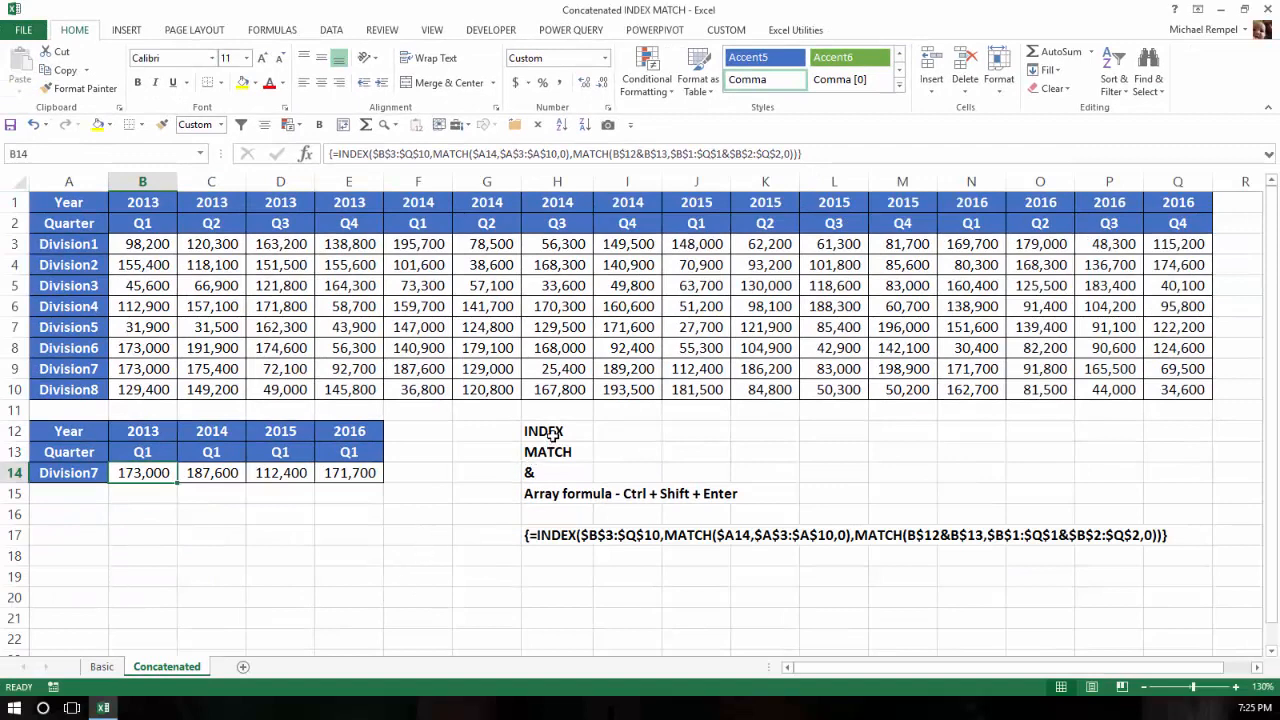
{"action": "left_click", "coordinate": [553, 434]}
{"action": "left_click", "coordinate": [556, 450]}
{"action": "left_click", "coordinate": [538, 474]}
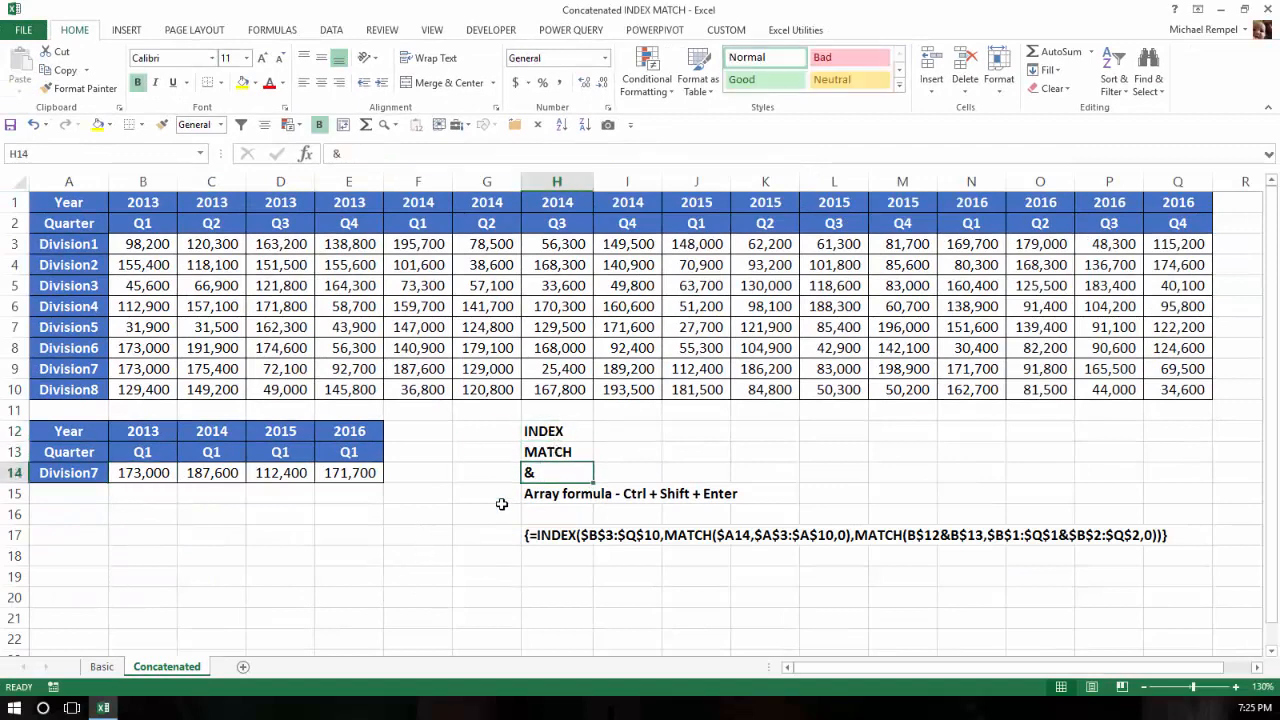
{"action": "left_click", "coordinate": [145, 481]}
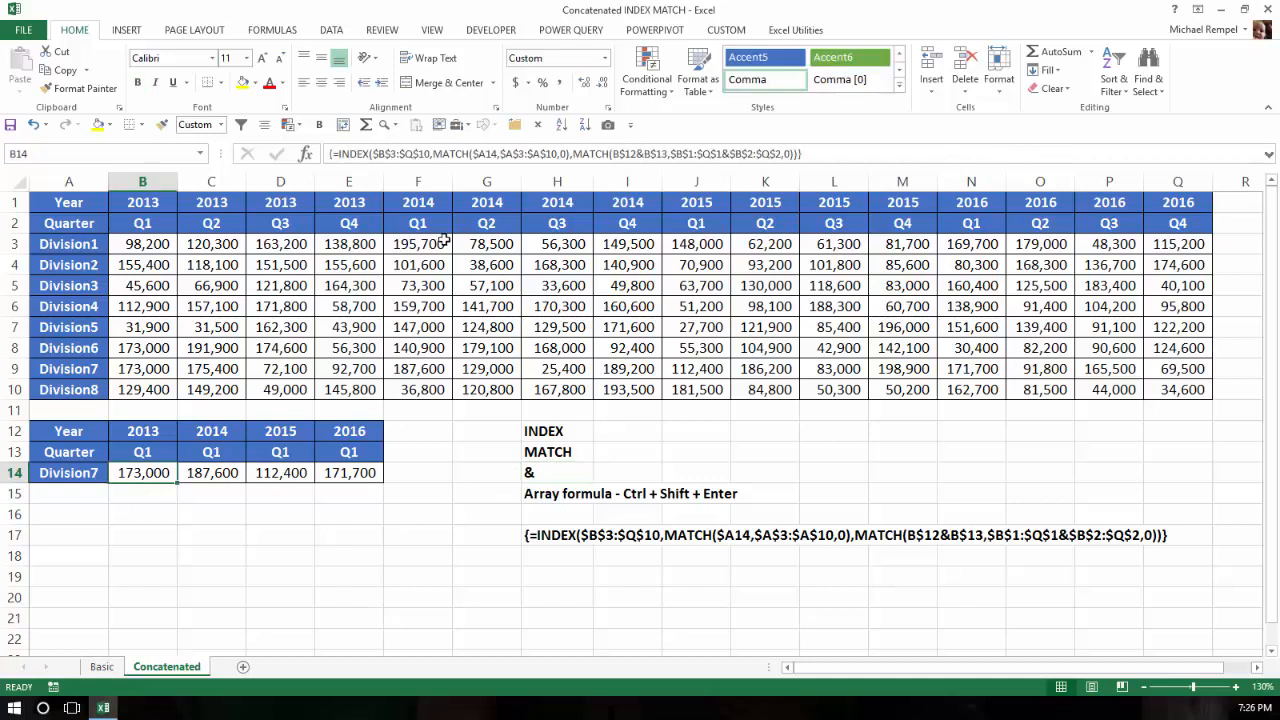
{"action": "left_click", "coordinate": [149, 430]}
{"action": "left_click", "coordinate": [155, 450]}
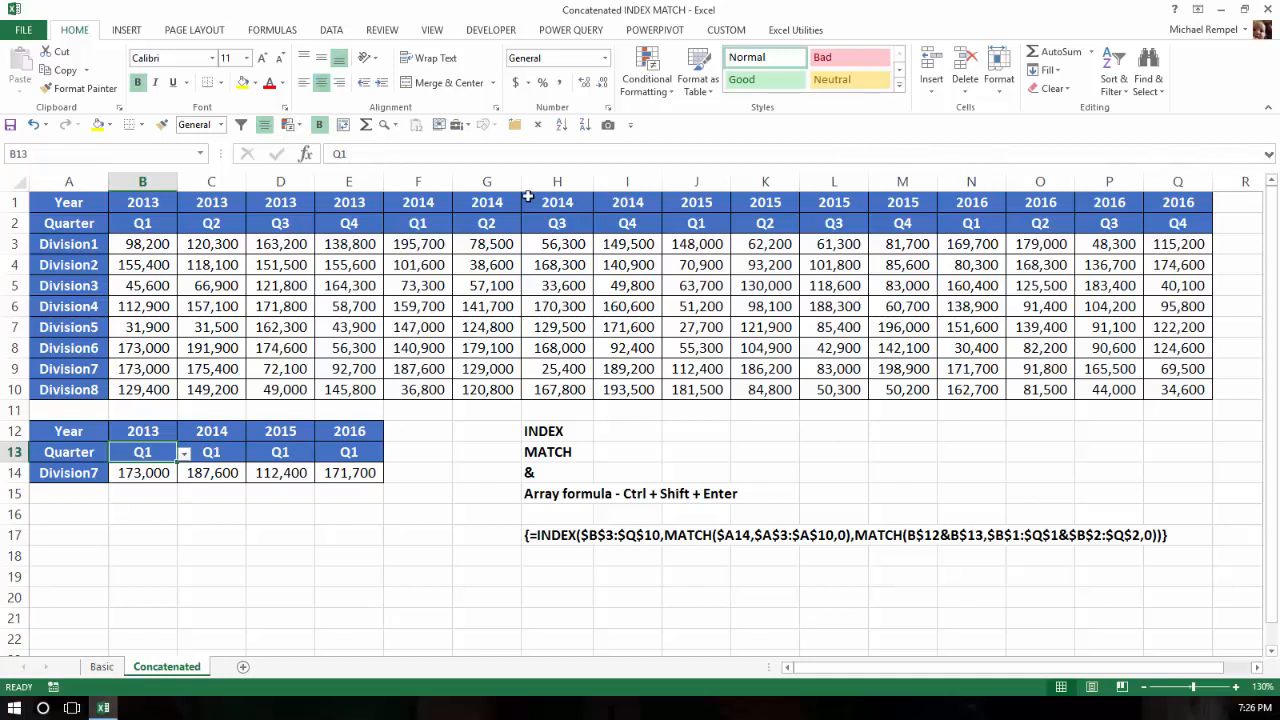
{"action": "left_click", "coordinate": [143, 475]}
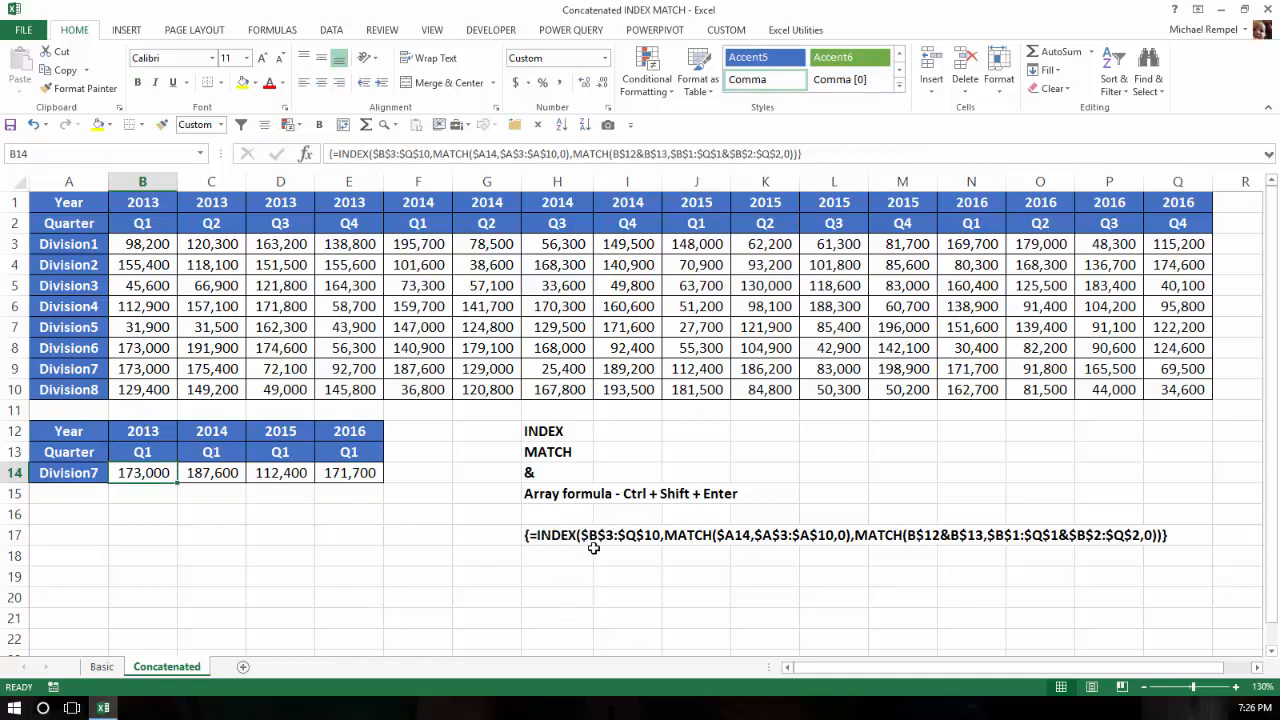
{"action": "left_click", "coordinate": [391, 576]}
{"action": "type", "text": "="}
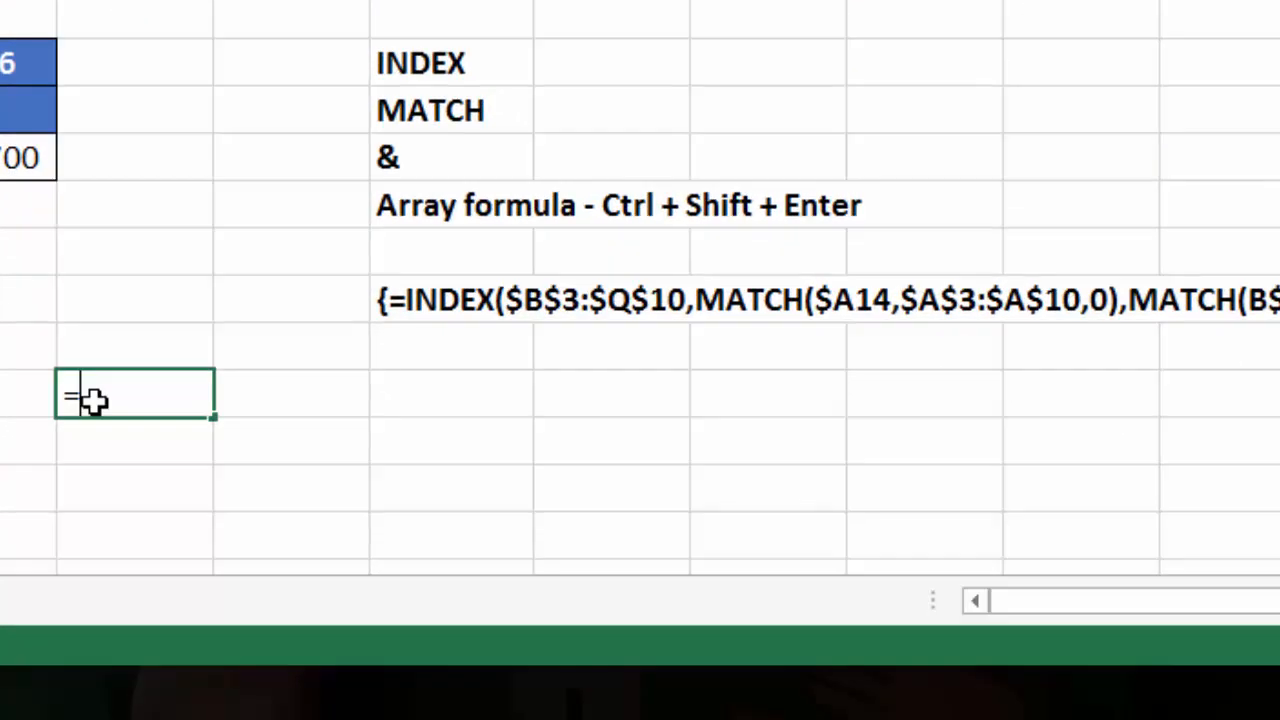
{"action": "type", "text": "ind"}
{"action": "key", "text": "Tab"}
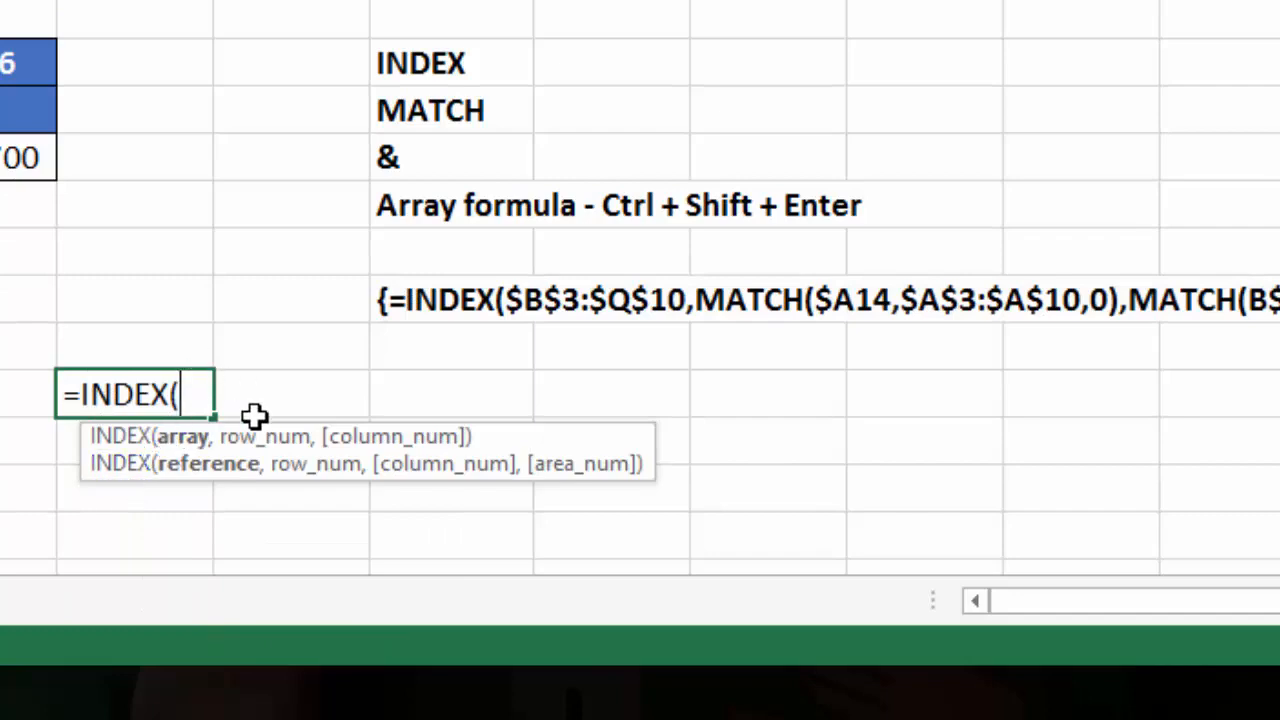
{"action": "key", "text": "Escape"}
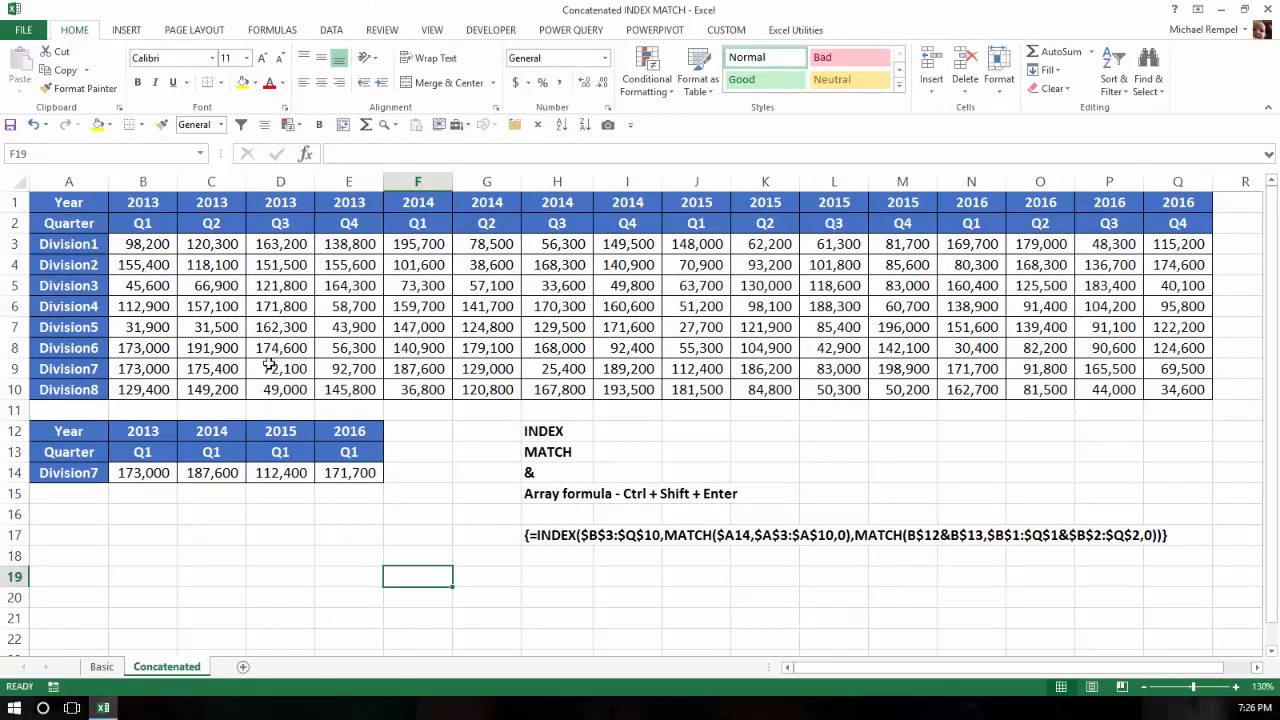
Highlight the values block B3:Q10 and the division names A3:A10, then return to the Basic sheet
{"action": "left_click_drag", "start_coordinate": [146, 246], "coordinate": [1186, 390]}
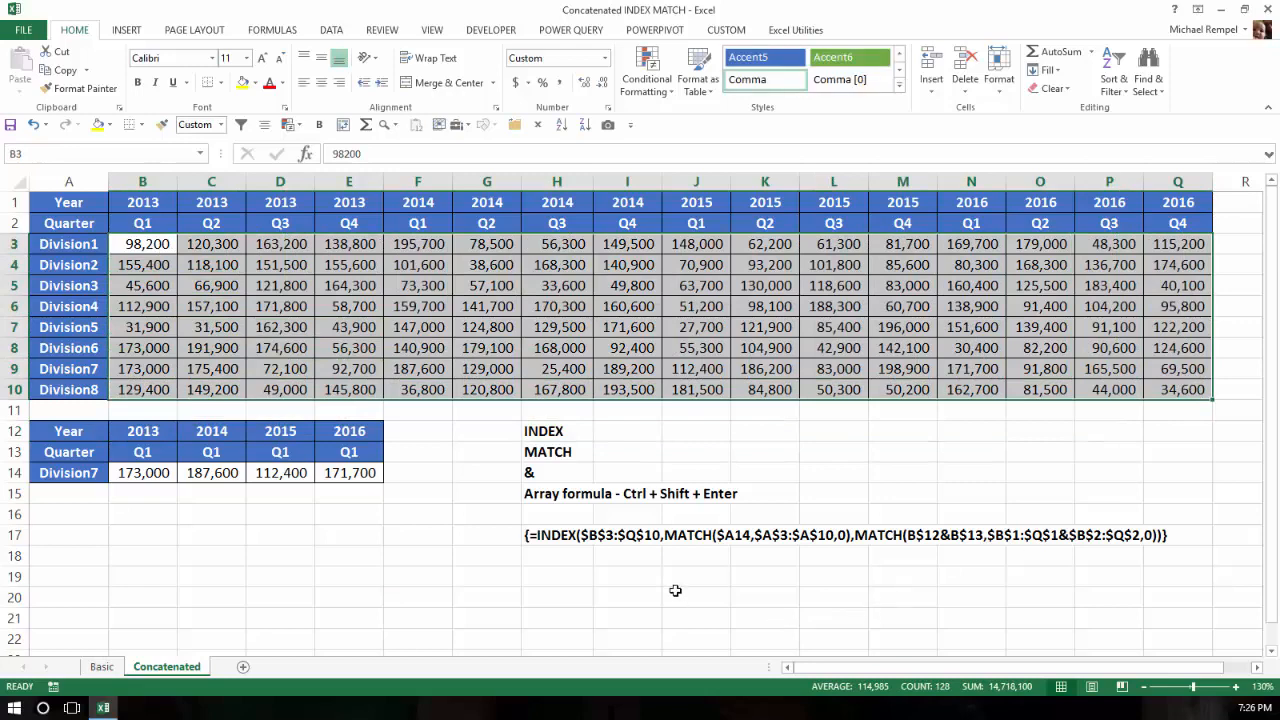
{"action": "left_click", "coordinate": [675, 591]}
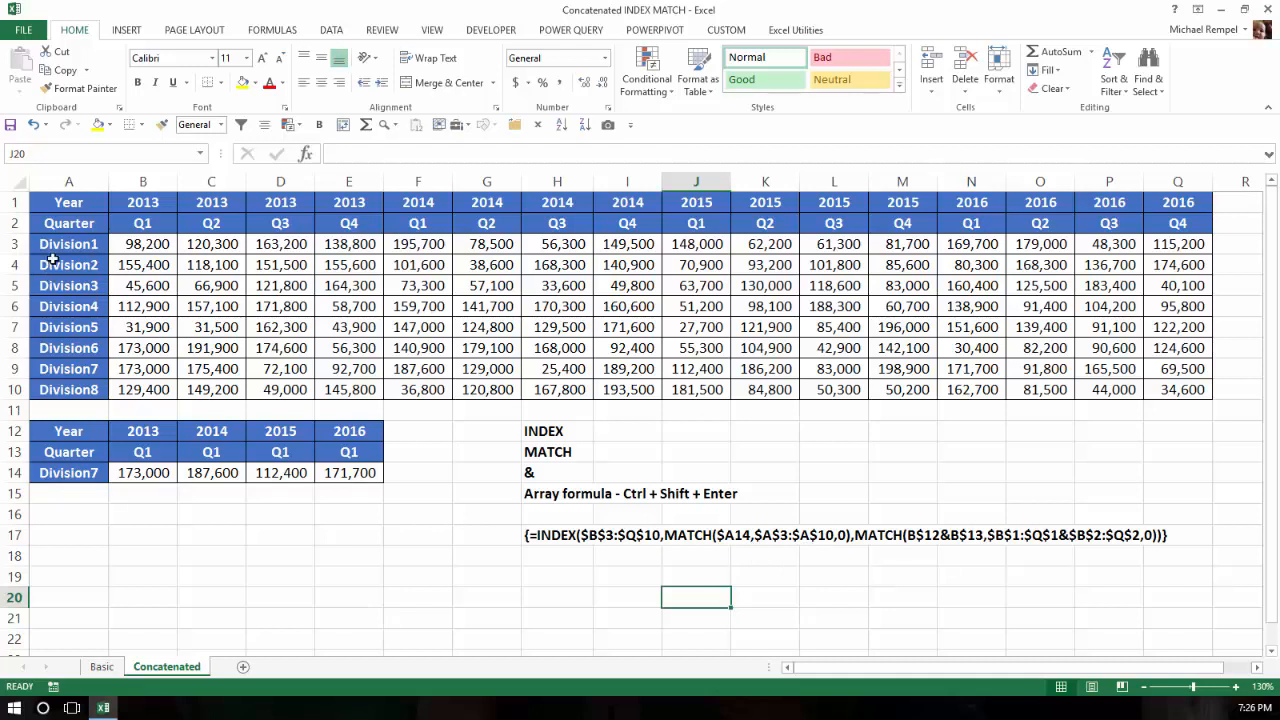
{"action": "left_click_drag", "start_coordinate": [64, 243], "coordinate": [88, 388]}
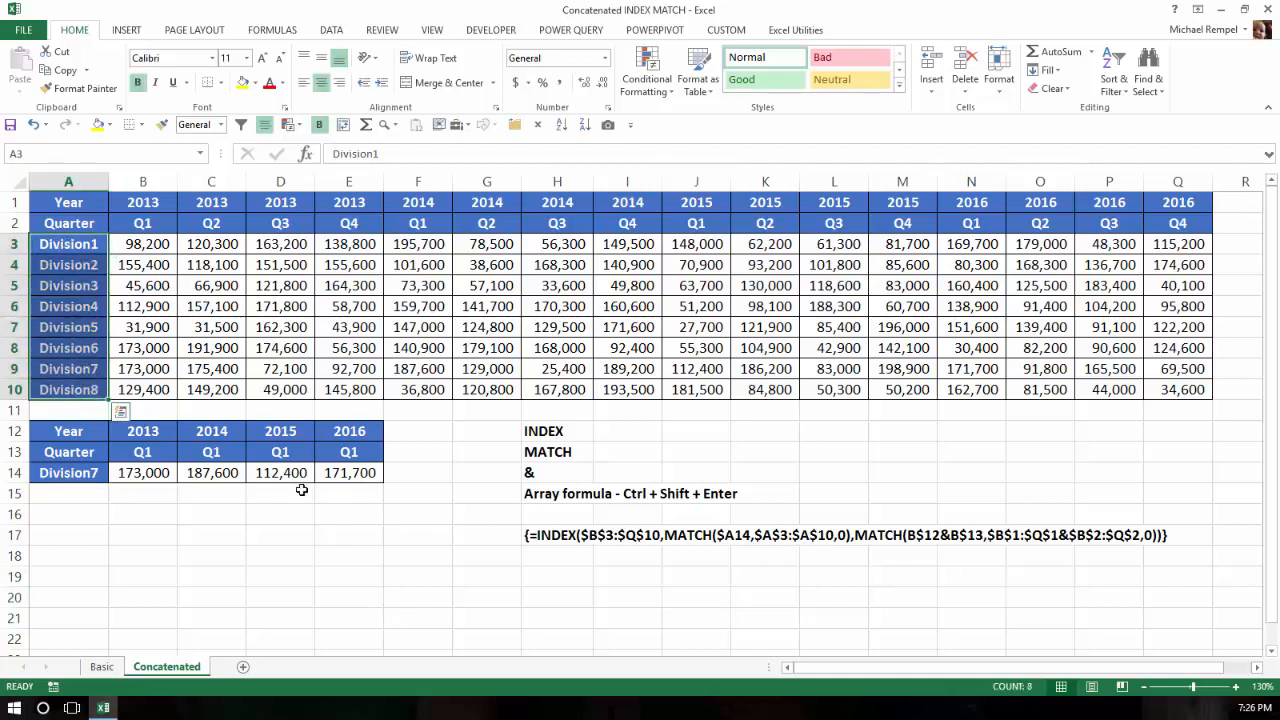
{"action": "left_click", "coordinate": [207, 556]}
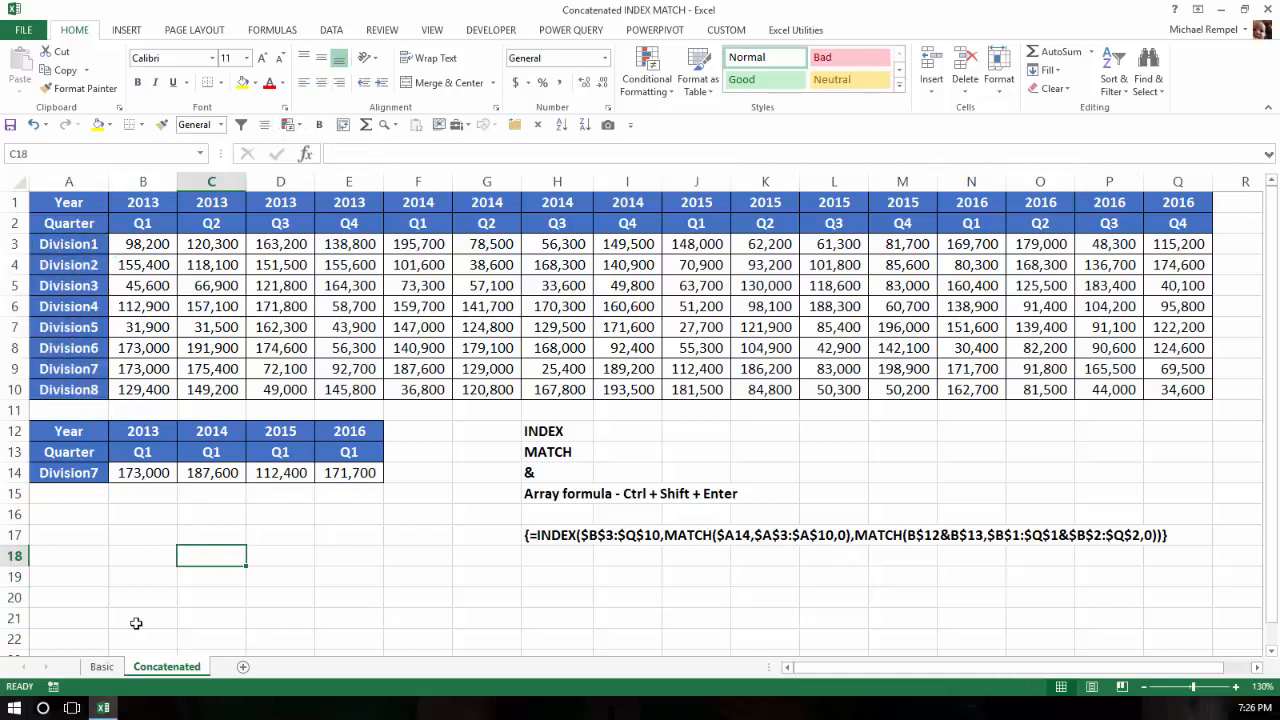
{"action": "left_click", "coordinate": [104, 667]}
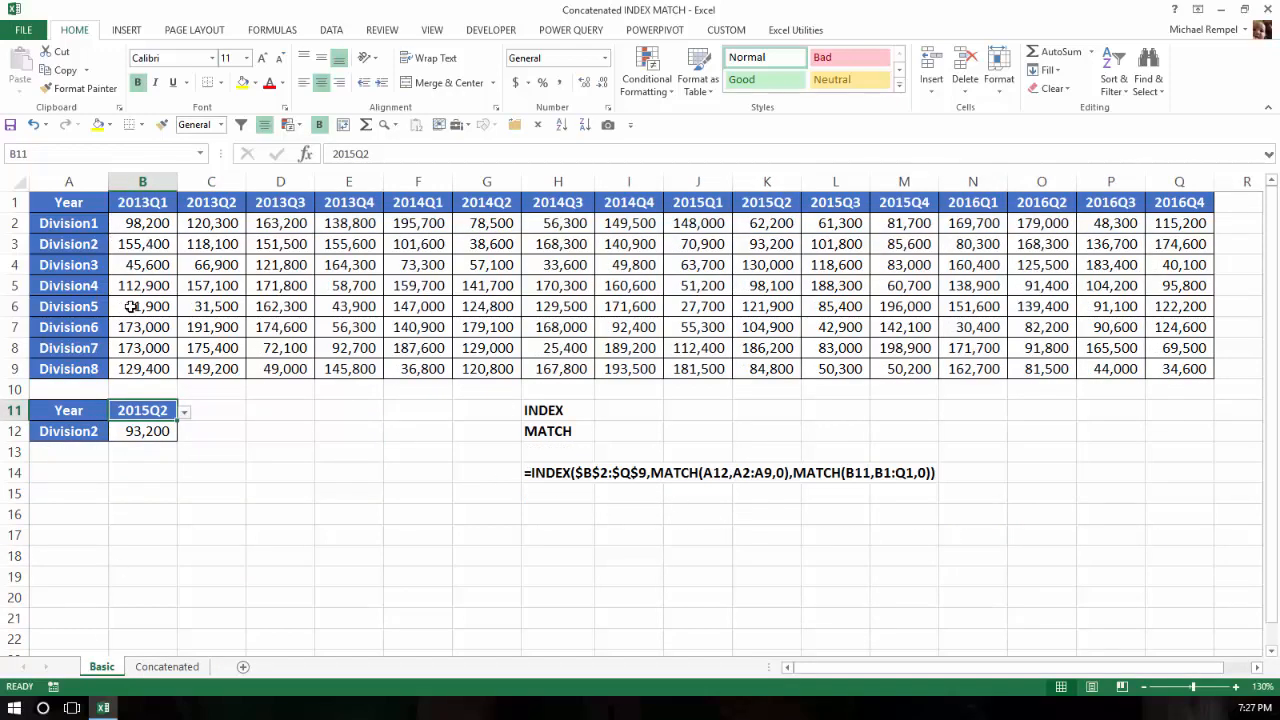
Return from the Basic sheet to the Concatenated sheet's year-and-quarter lookup
{"action": "left_click", "coordinate": [178, 667]}
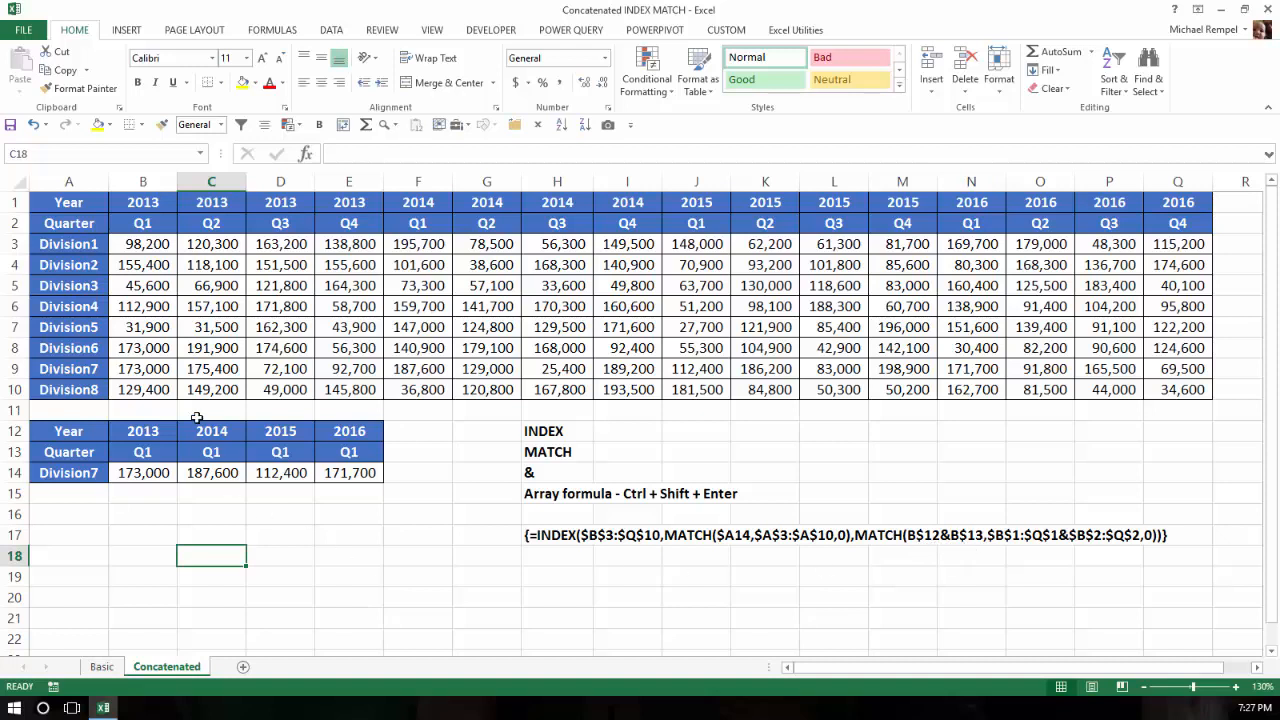
{"action": "left_click", "coordinate": [142, 428]}
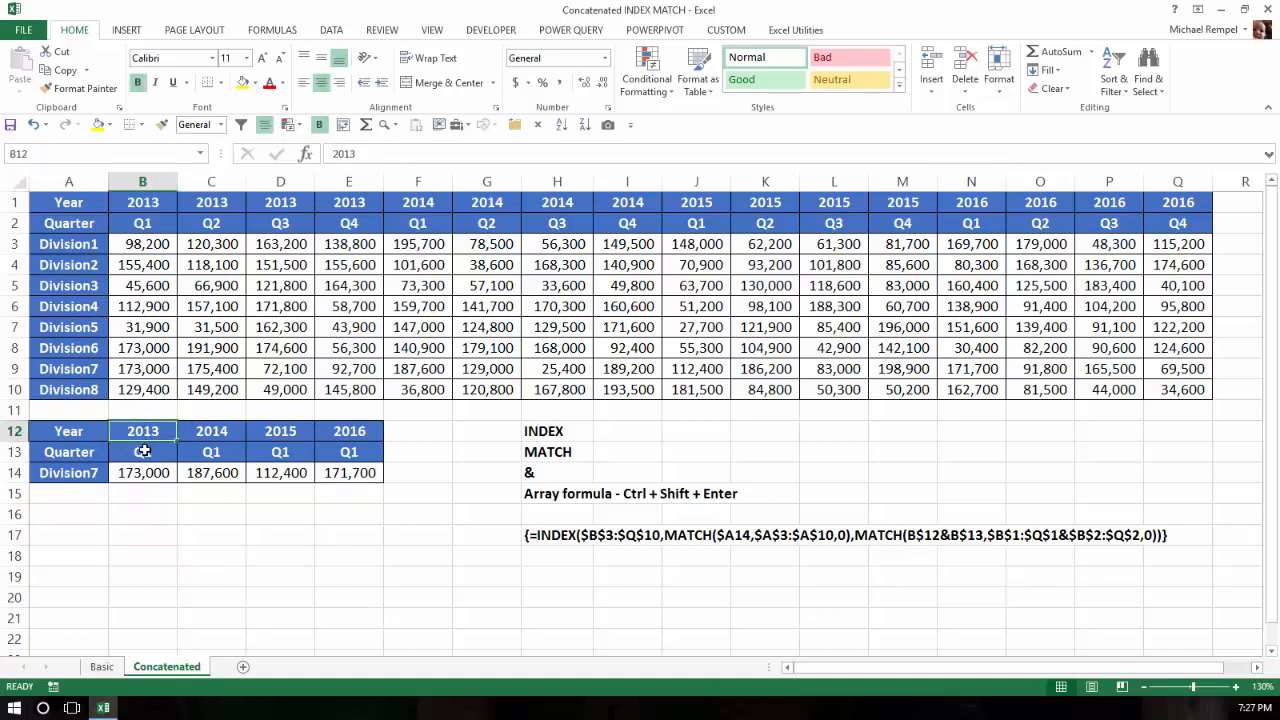
{"action": "left_click", "coordinate": [143, 451]}
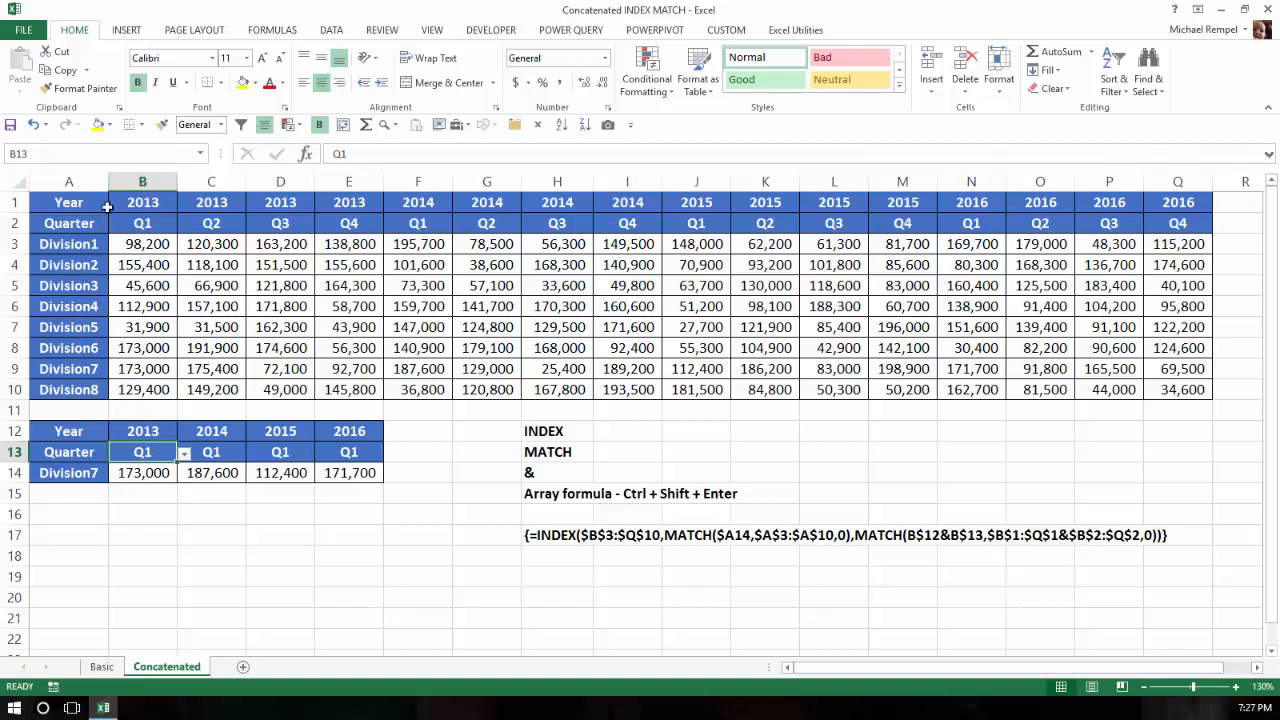
{"action": "left_click_drag", "start_coordinate": [130, 207], "coordinate": [1190, 203]}
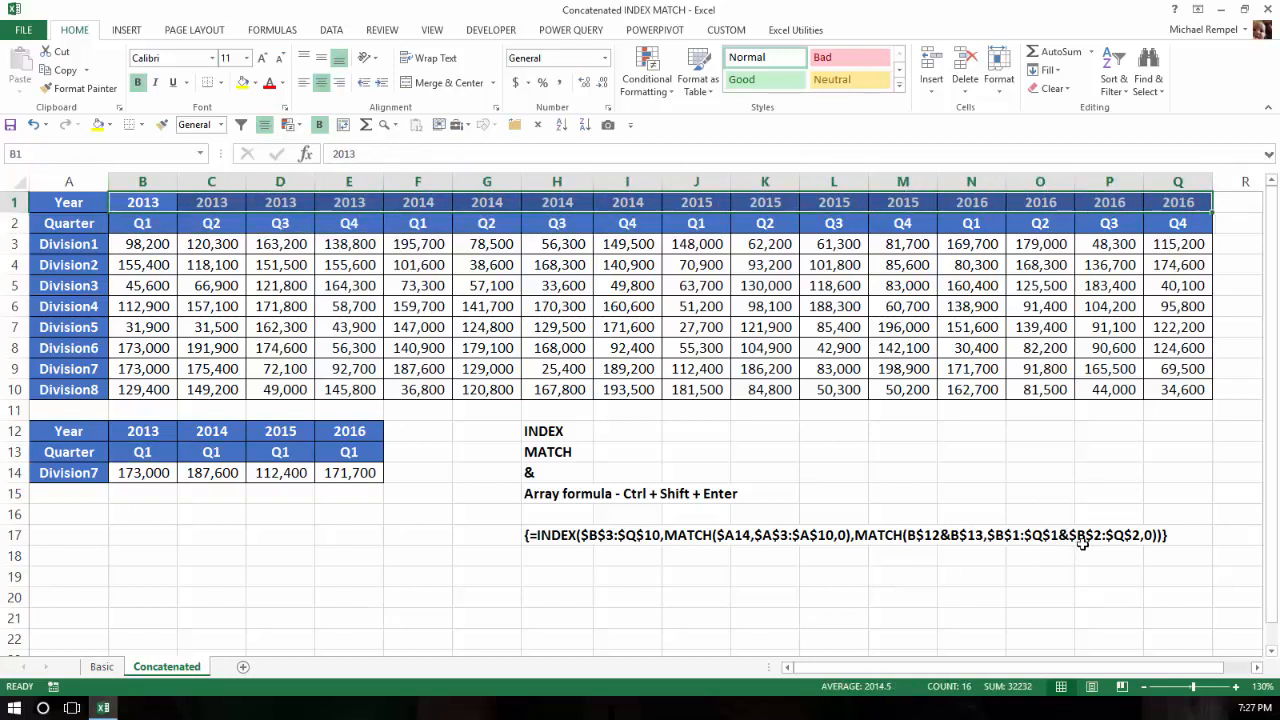
{"action": "left_click_drag", "start_coordinate": [143, 222], "coordinate": [1201, 223]}
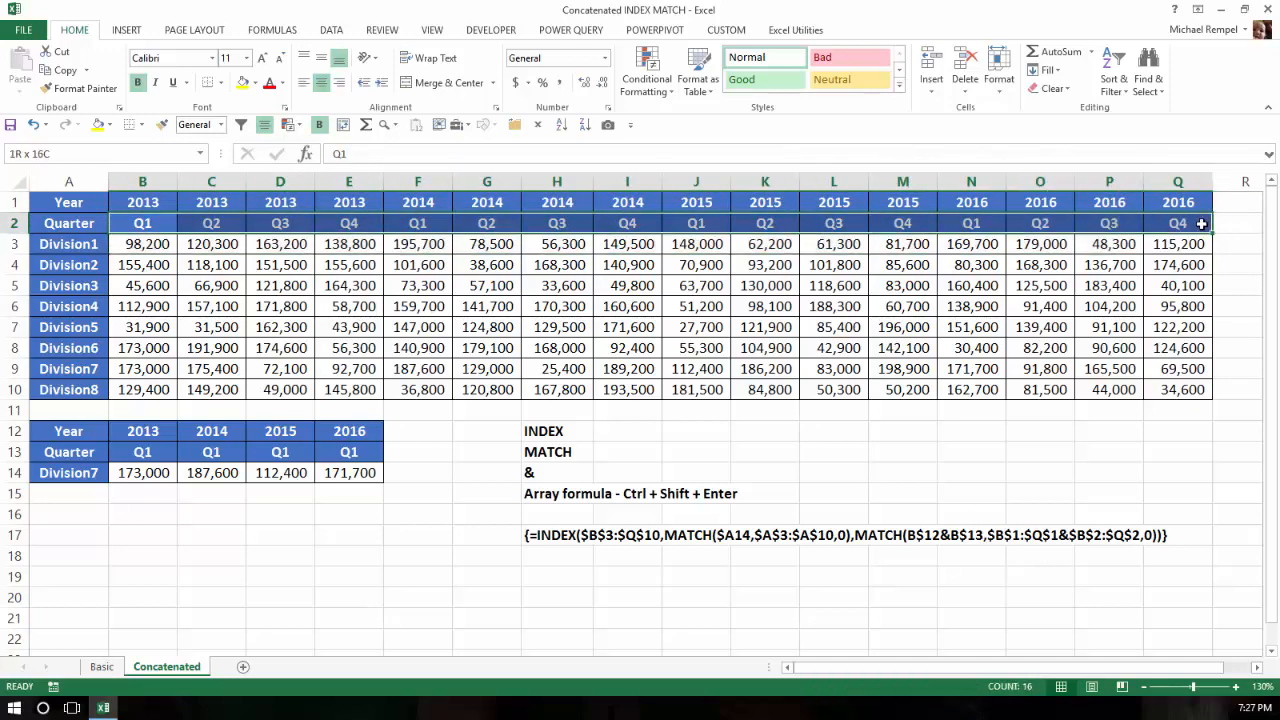
{"action": "left_click", "coordinate": [155, 450]}
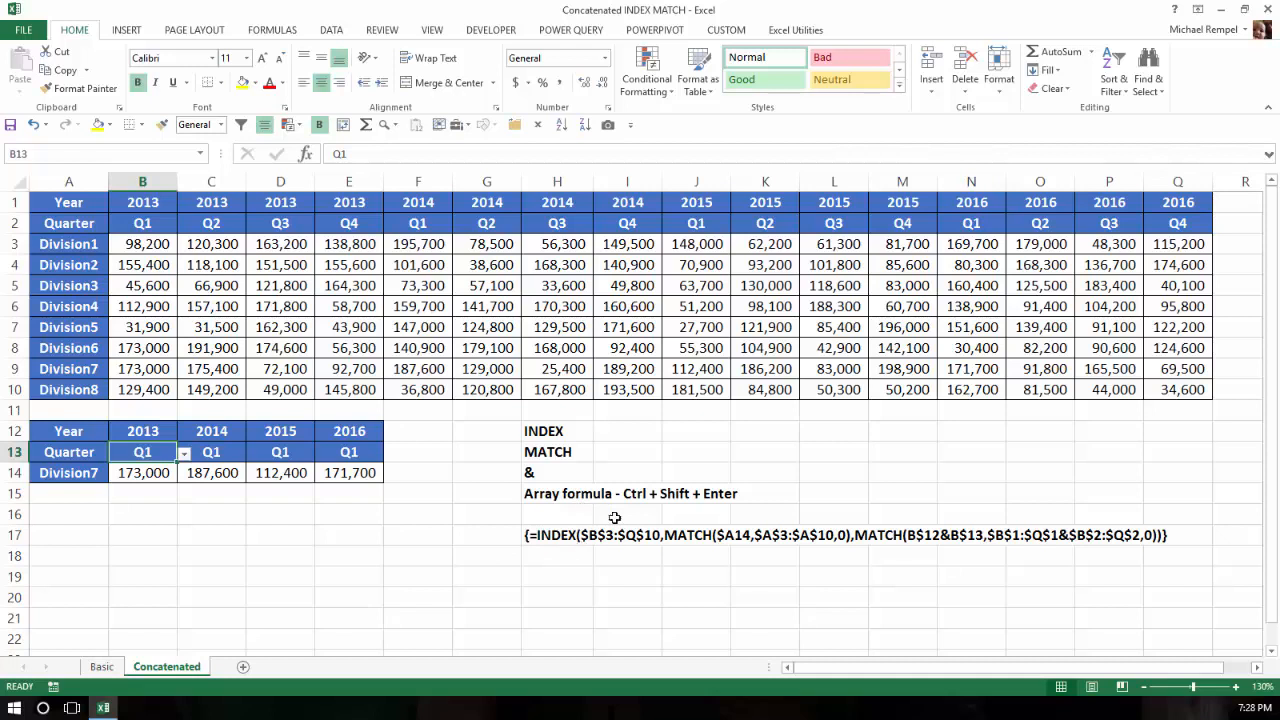
{"action": "left_click", "coordinate": [138, 473]}
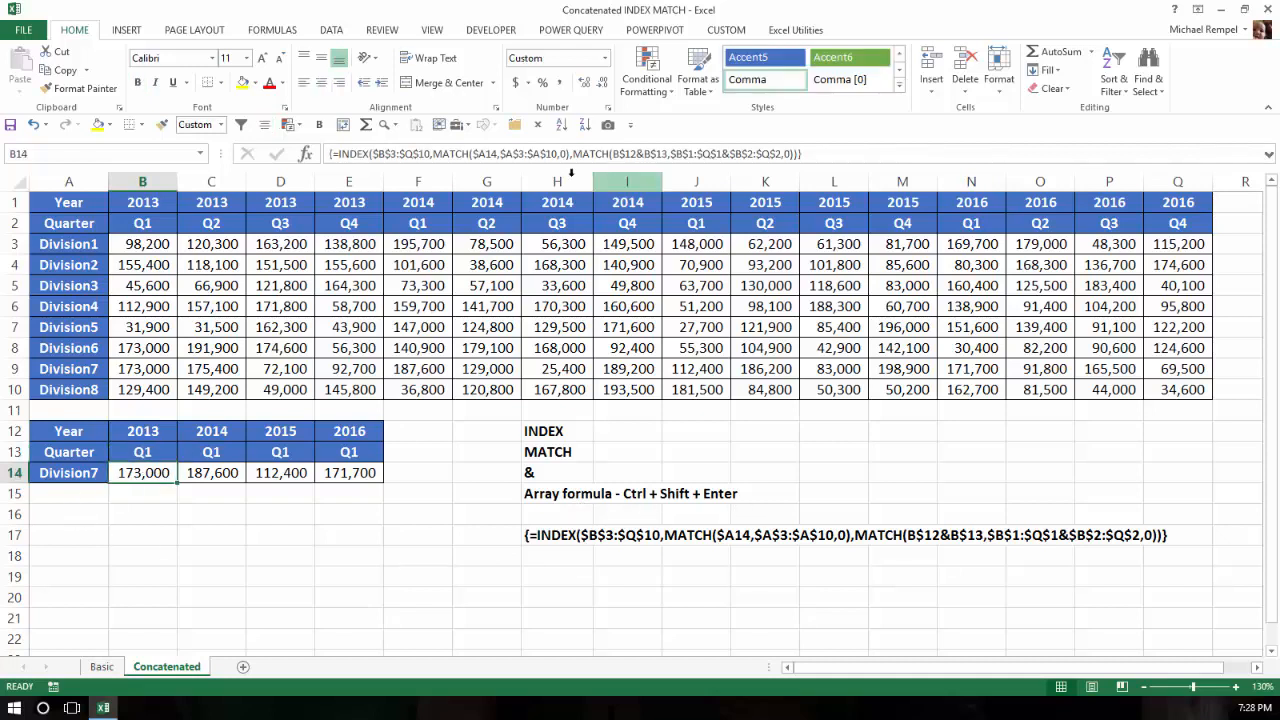
{"action": "left_click", "coordinate": [839, 152]}
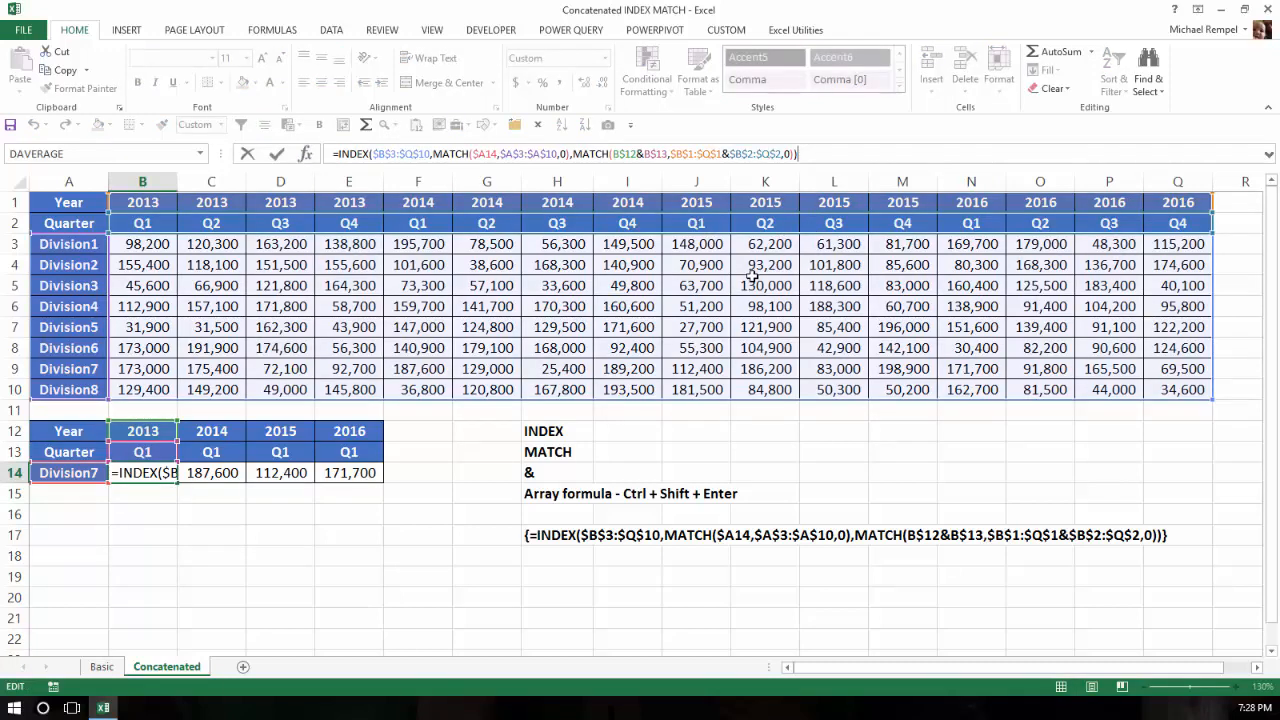
{"action": "key", "text": "Escape"}
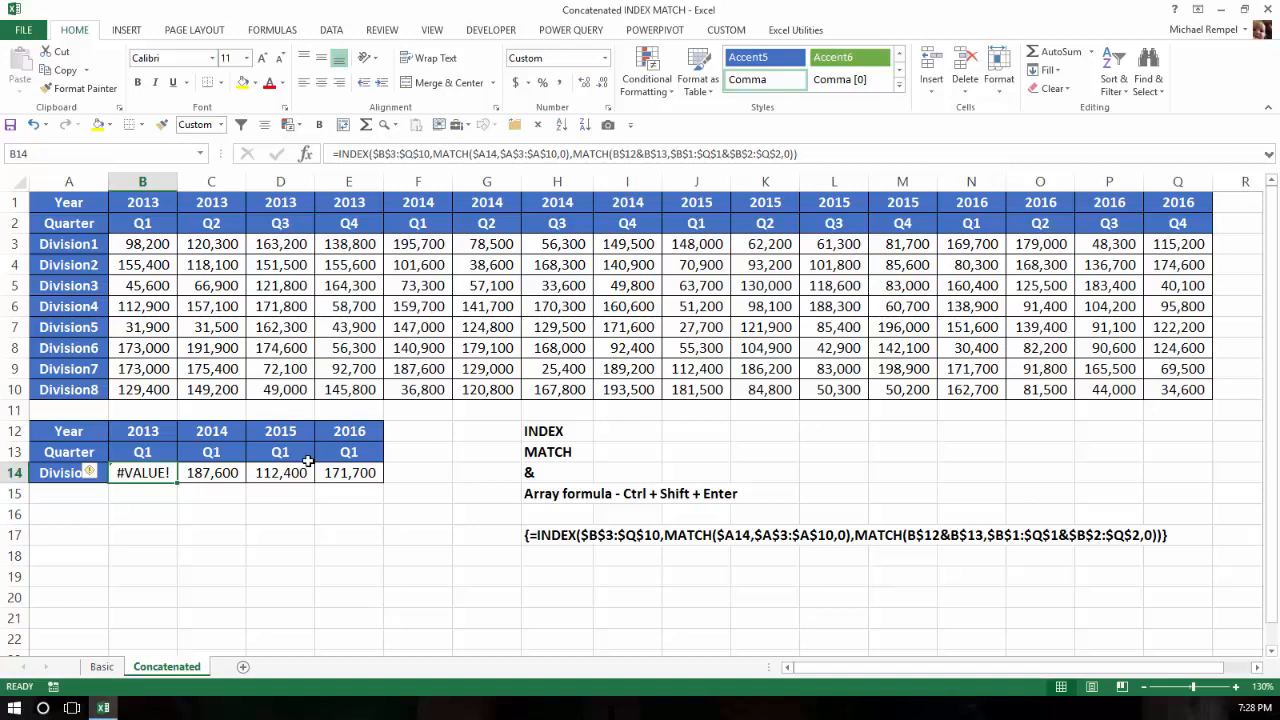
{"action": "left_click", "coordinate": [809, 152]}
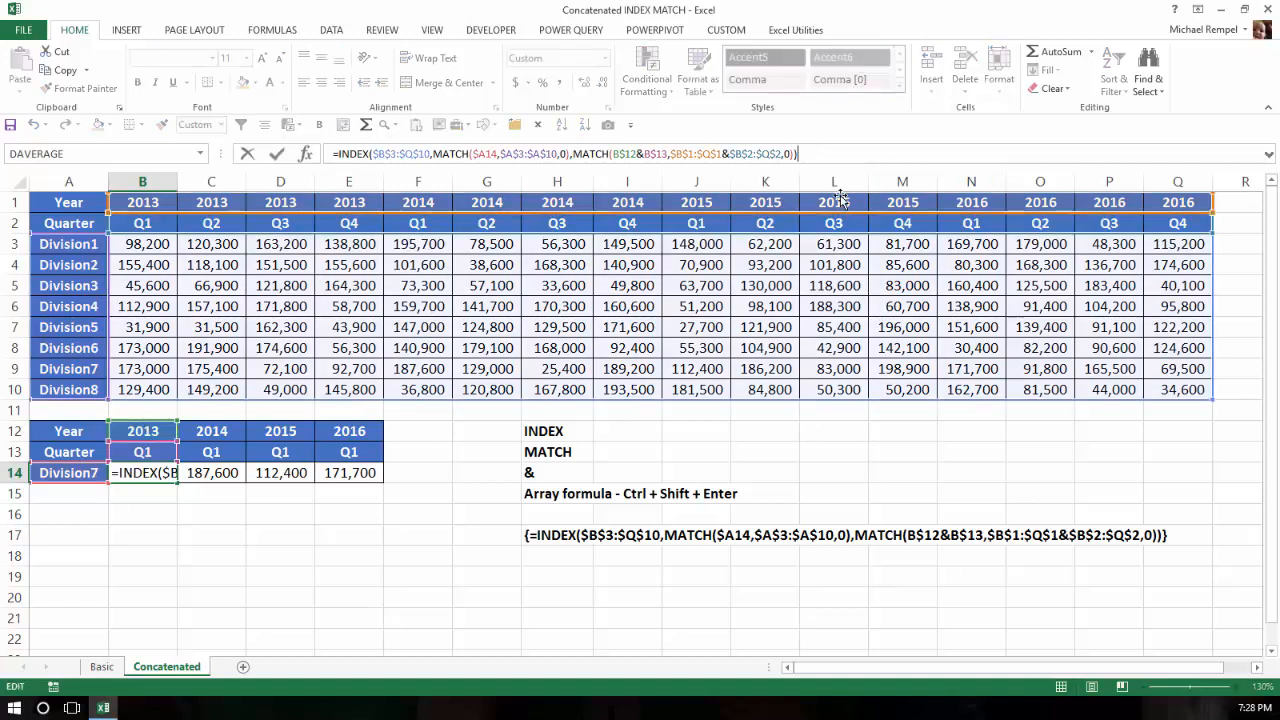
{"action": "key", "text": "ctrl+shift+Return"}
{"action": "key", "text": "ctrl+shift+Return"}
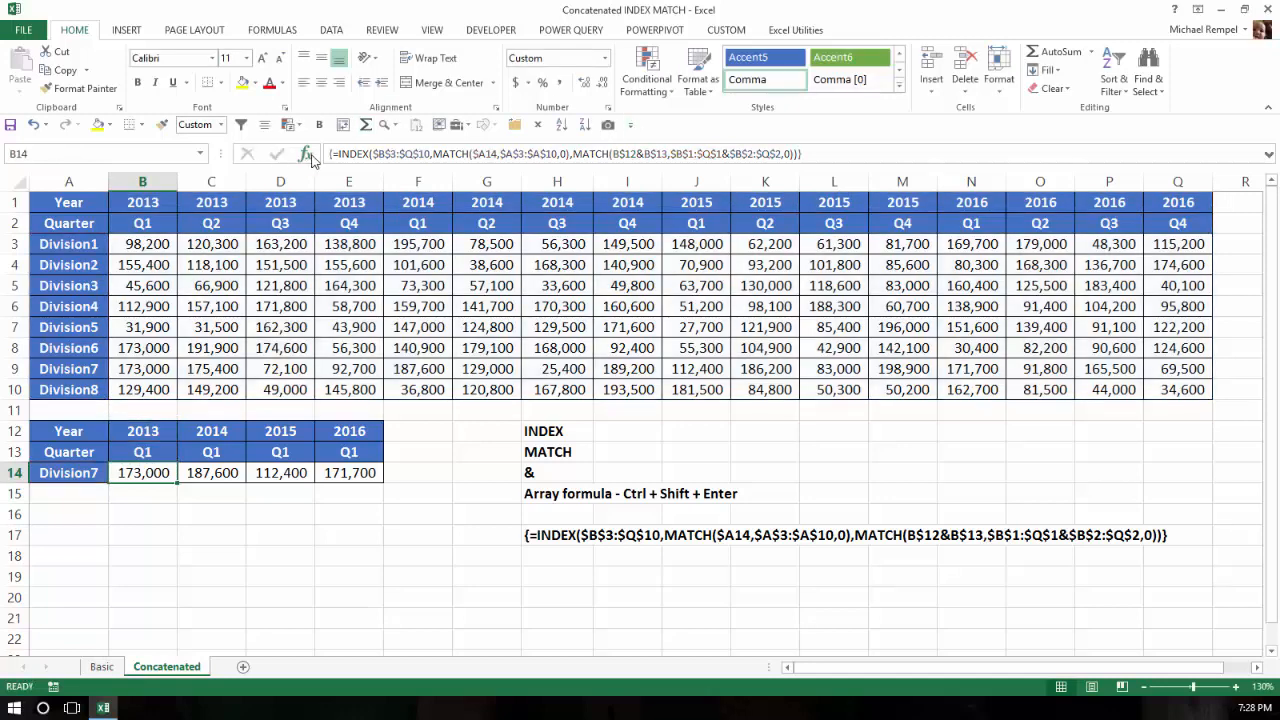